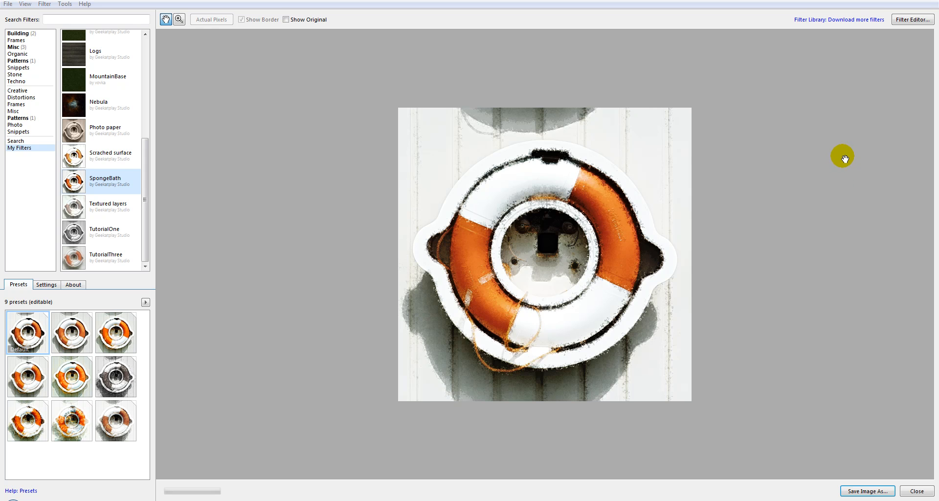
Step: Open the Filter Editor to create a new filter instead of editing SpongeBath
click(923, 22)
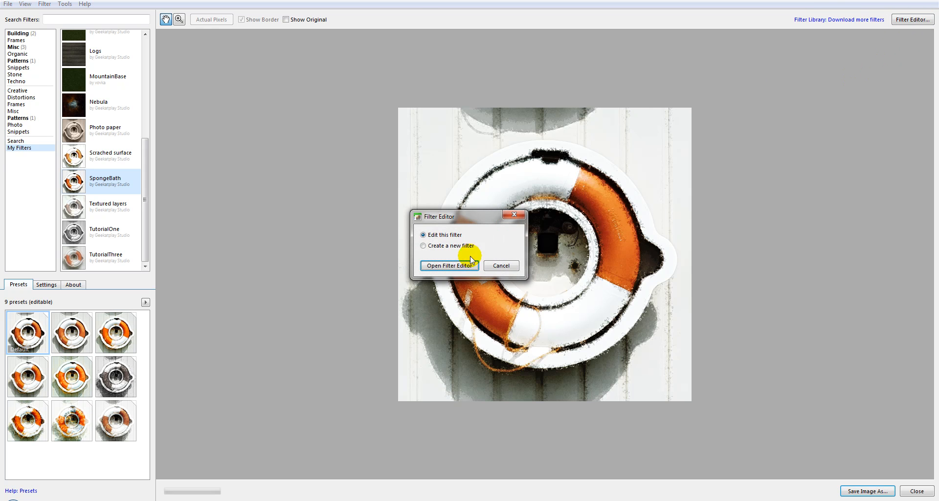
click(443, 246)
click(451, 269)
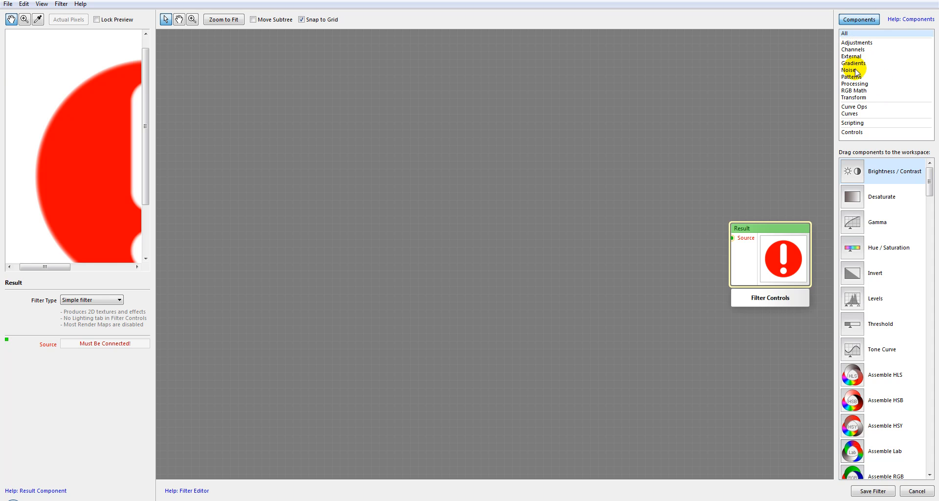
Step: Add a Bomber pattern component to the workspace and arrange it with the Result component, leaving space between them
click(852, 77)
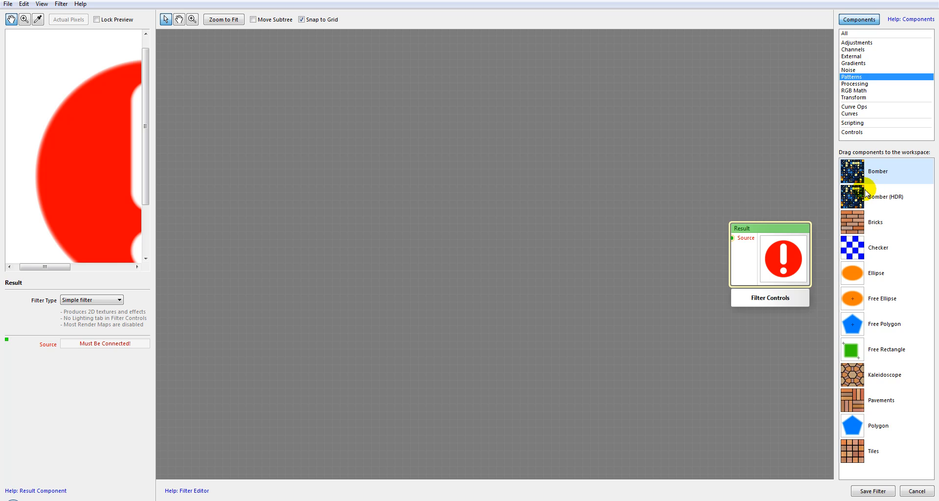
drag(760, 227, 739, 178)
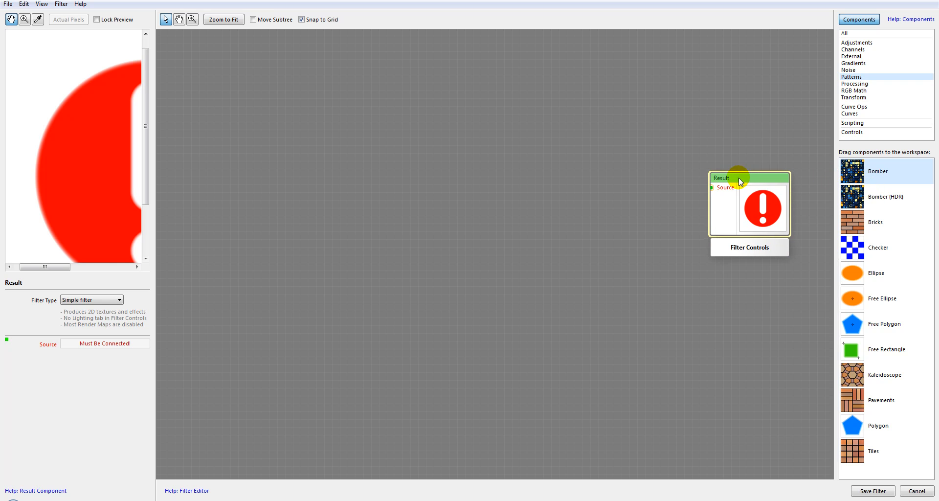
click(847, 174)
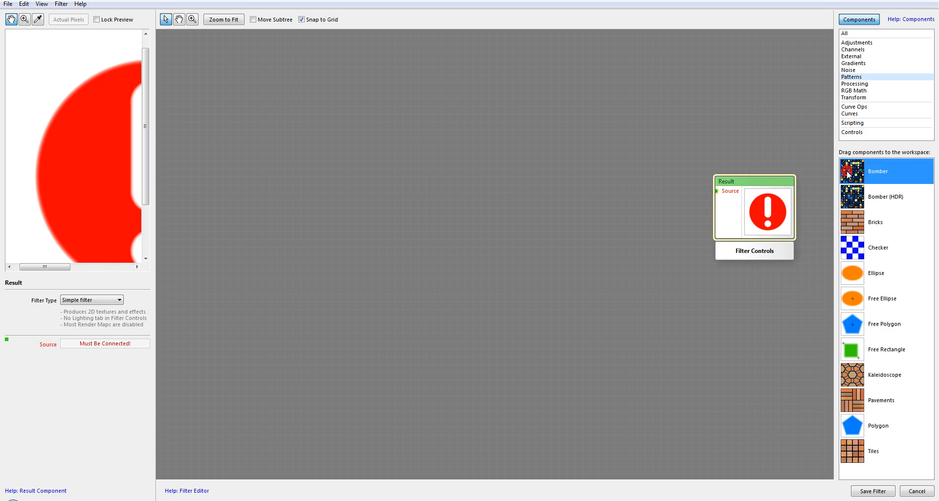
drag(603, 200, 404, 131)
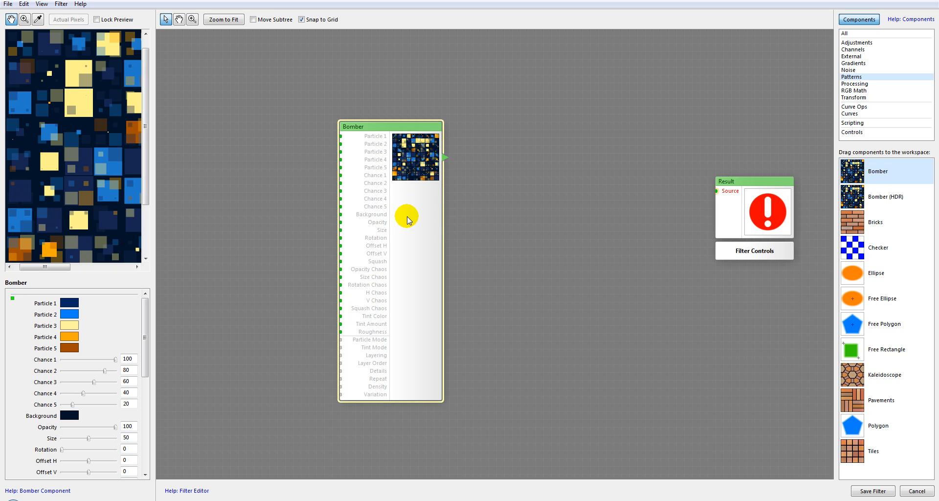
drag(401, 123, 424, 107)
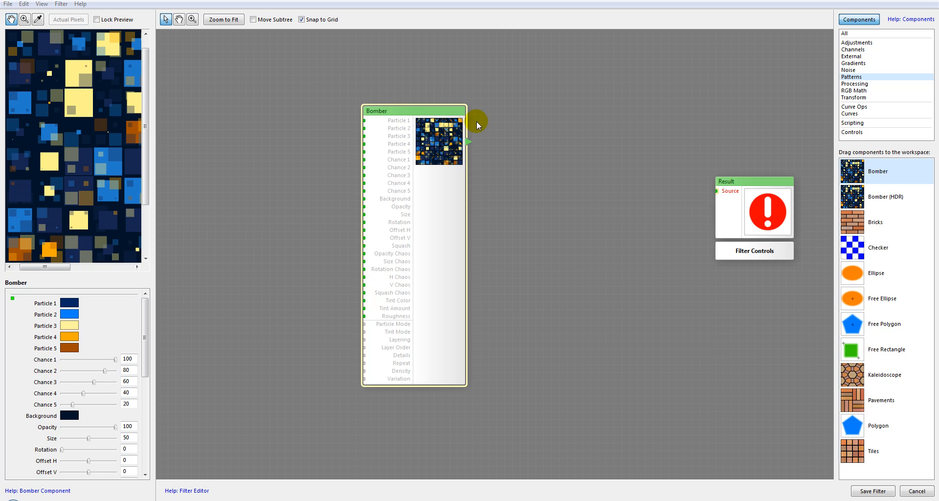
drag(449, 112, 456, 97)
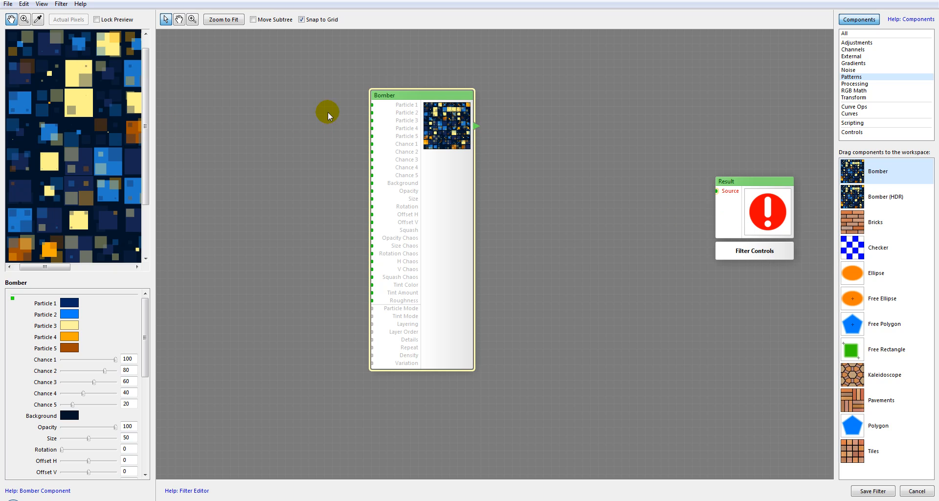
drag(421, 92, 444, 91)
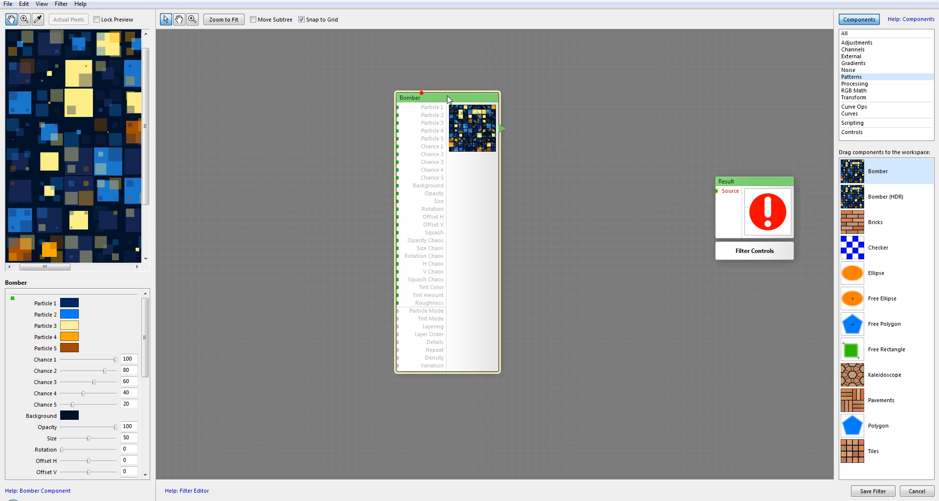
Step: Add a 3-Color Gradient component before the Bomber and connect its output to the Bomber's Particle 1 input
click(853, 63)
click(851, 176)
drag(851, 176, 324, 126)
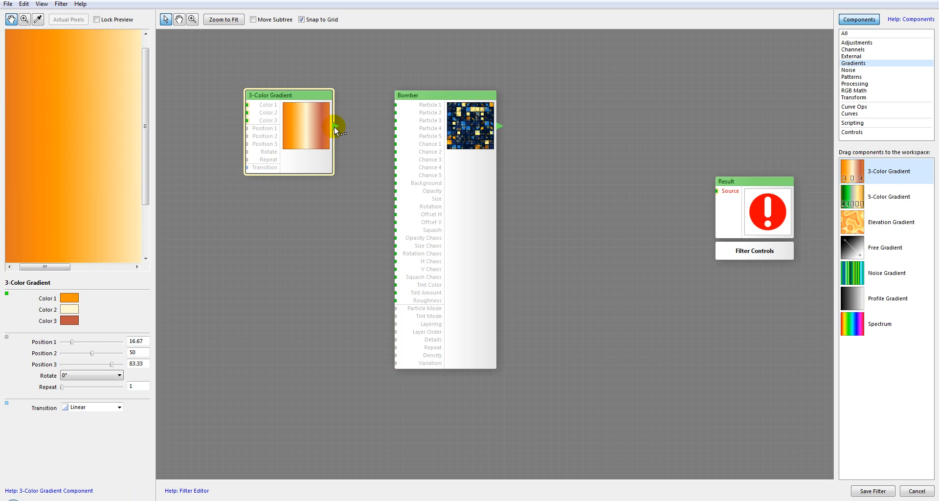
drag(386, 104, 420, 106)
click(465, 115)
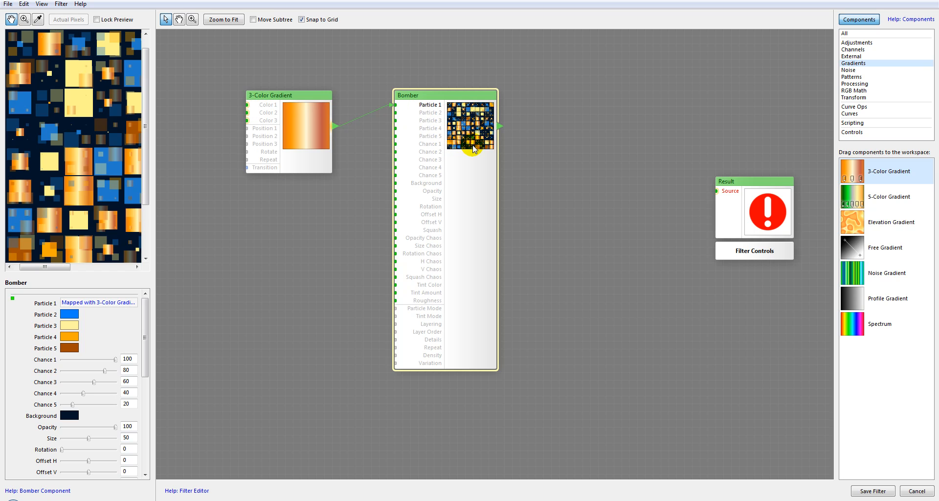
Step: Reposition the 3-Color Gradient above and before the Bomber, and move the Bomber slightly closer to the Result
drag(298, 98, 272, 81)
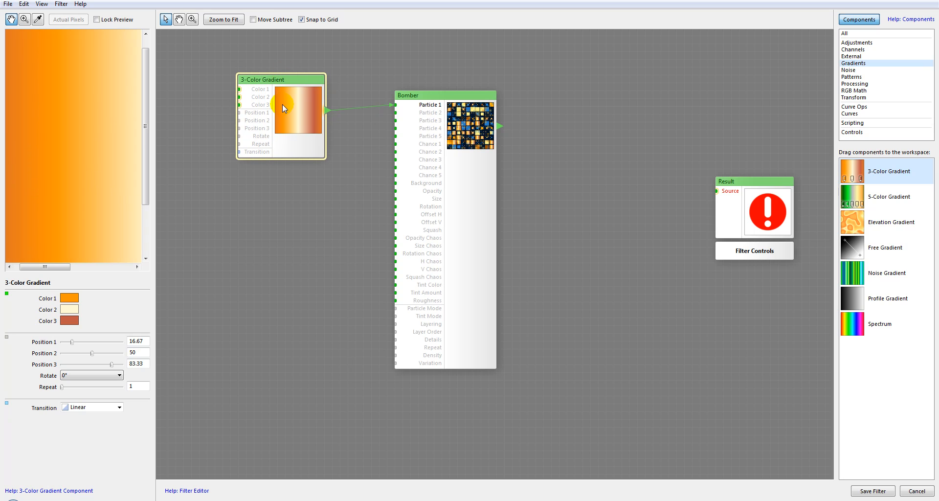
click(854, 84)
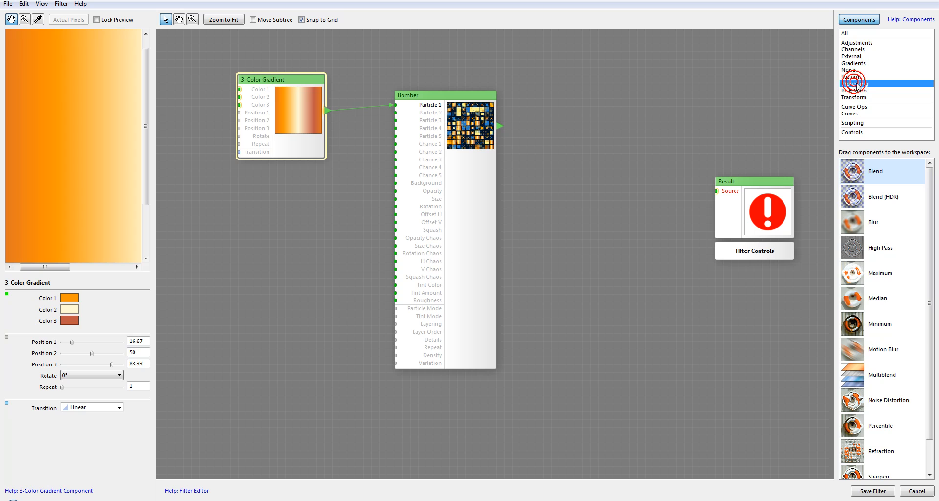
click(852, 77)
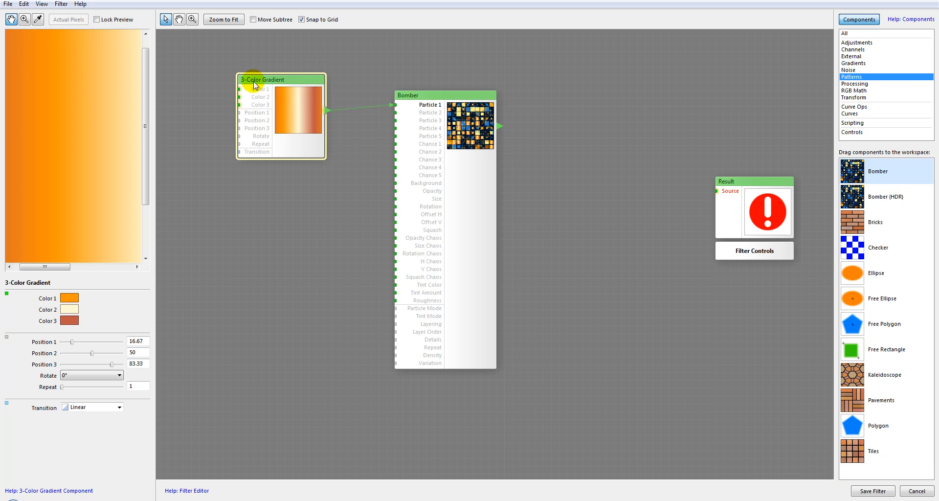
drag(294, 80, 323, 71)
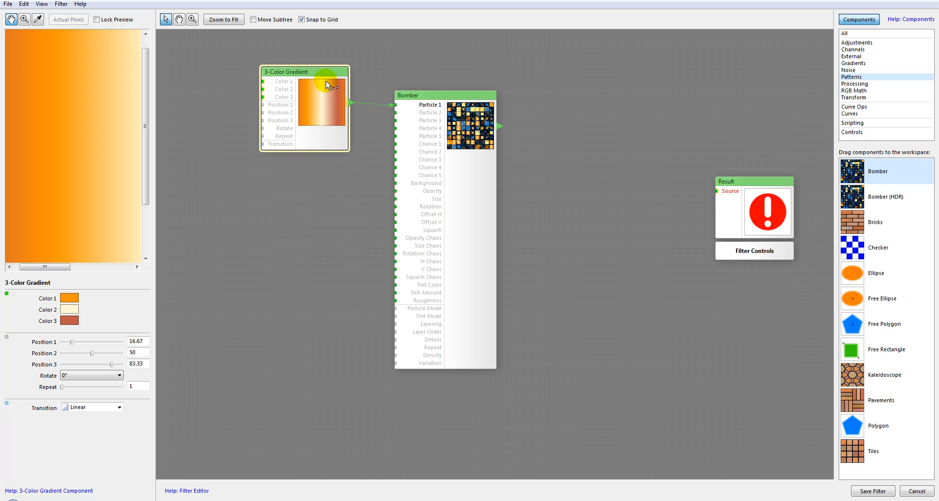
drag(893, 195, 857, 204)
drag(446, 97, 469, 97)
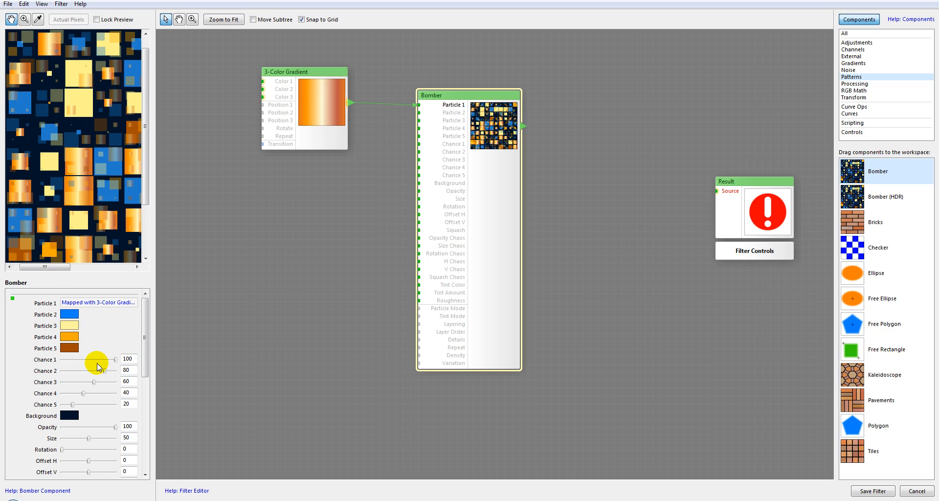
Step: Try the Bomber's Chance 1 at 0, 76 and 100, and settle on 83
drag(116, 360, 61, 360)
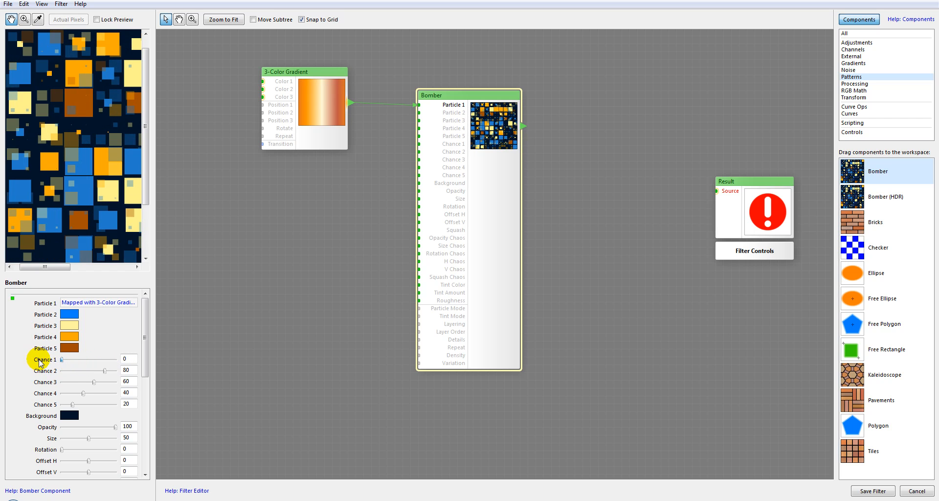
scroll(64, 162, down, 1)
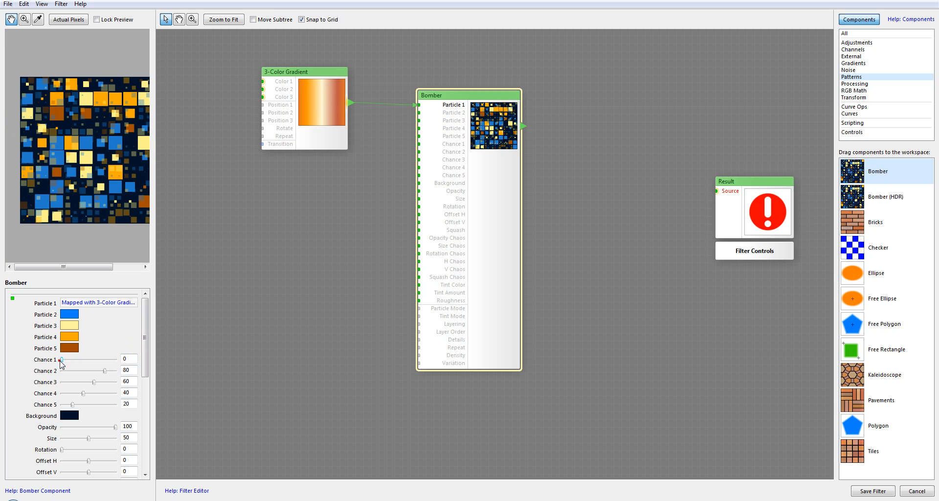
drag(73, 360, 100, 359)
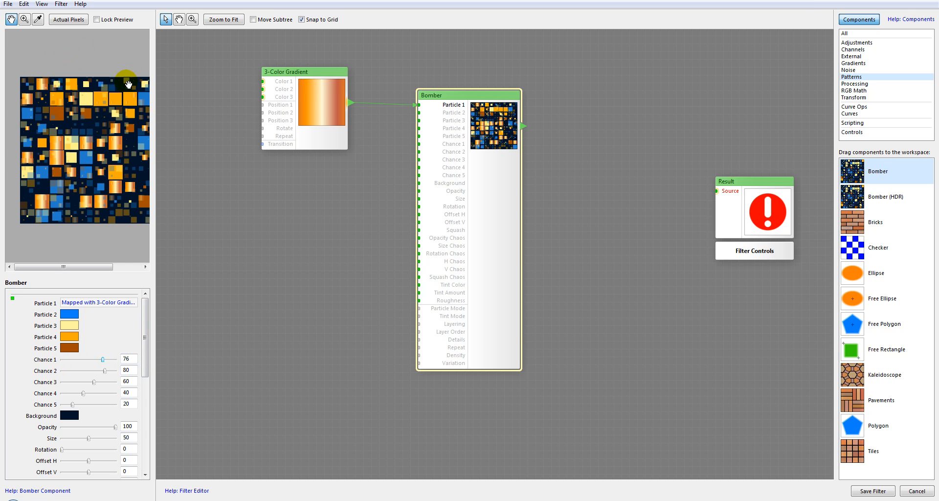
click(121, 350)
drag(106, 362, 114, 361)
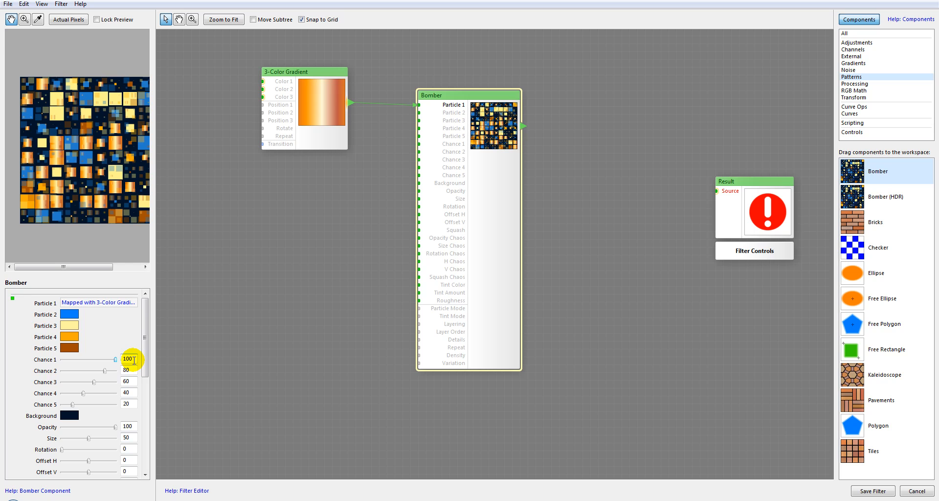
drag(113, 362, 13, 361)
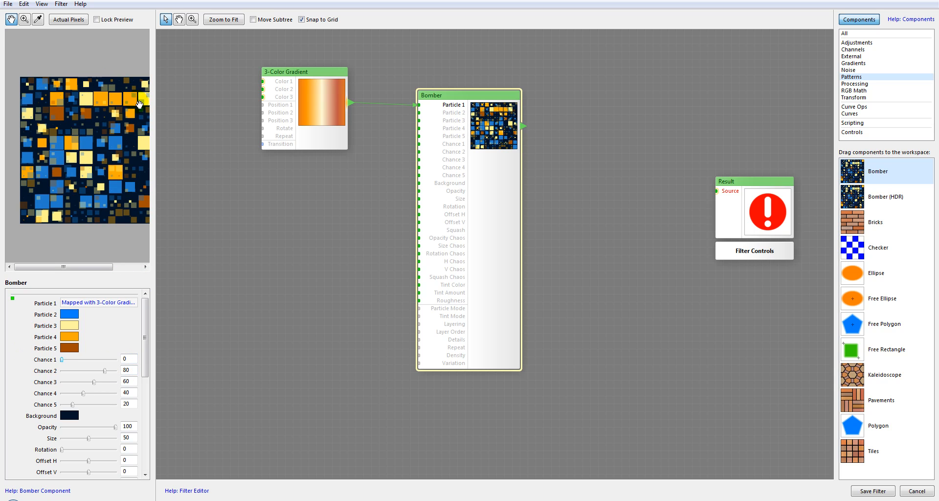
drag(70, 360, 107, 360)
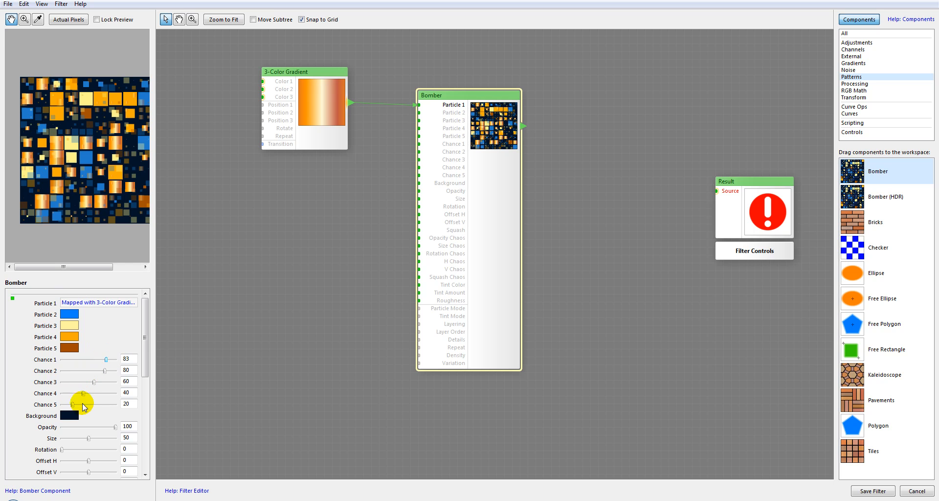
Step: Reconnect the 3-Color Gradient from the Bomber's Particle 1 to its Background input and move the gradient component farther away
drag(145, 327, 148, 368)
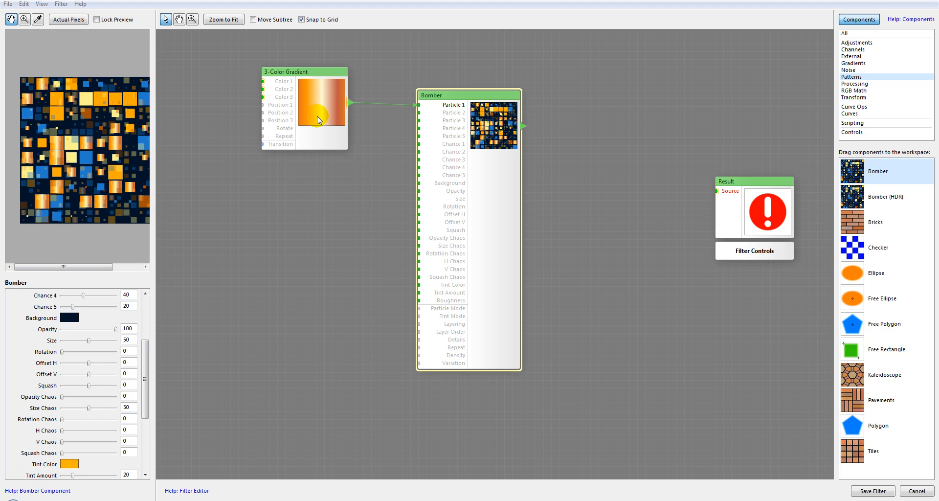
drag(418, 104, 420, 184)
drag(307, 69, 289, 86)
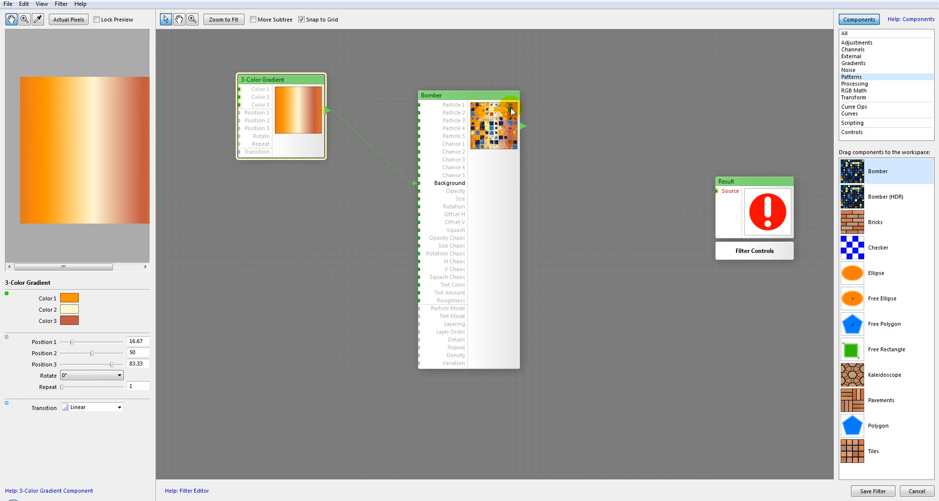
Step: Lower the Bomber's Opacity to 38 to test the particle transparency, and restore it to 100
click(487, 128)
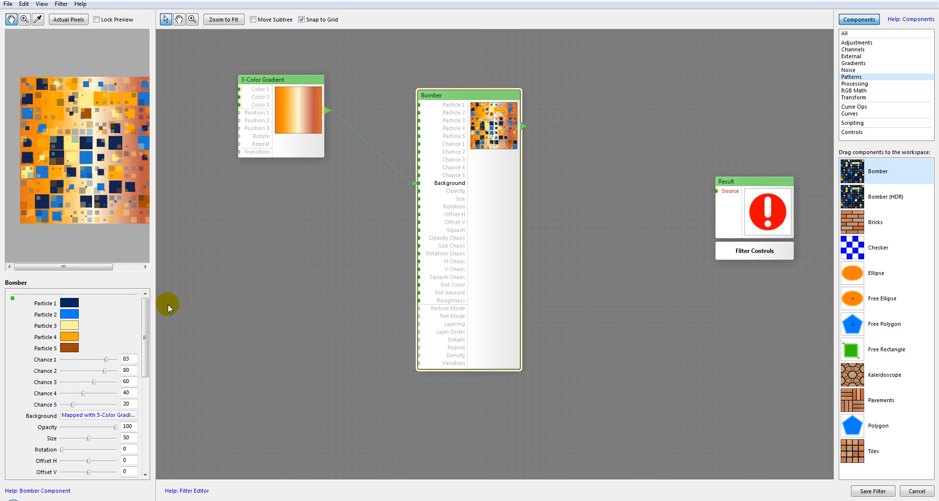
drag(147, 317, 145, 353)
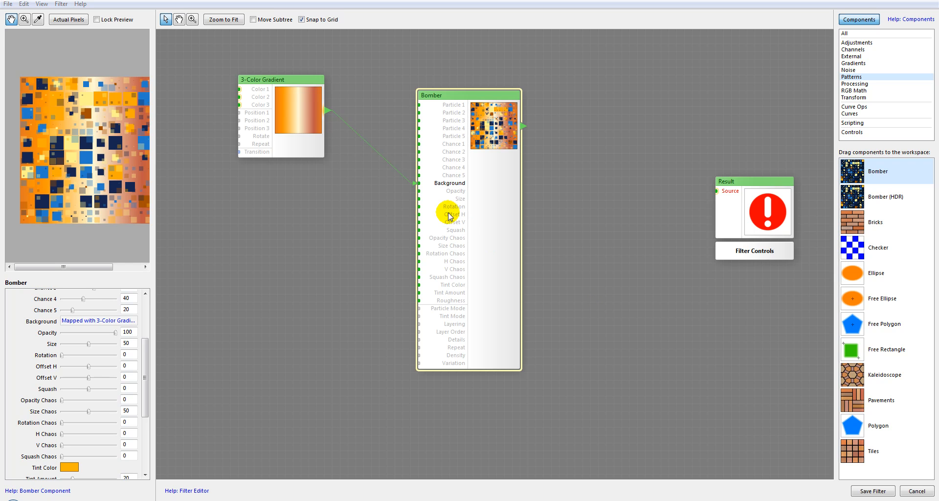
key(ctrl+2)
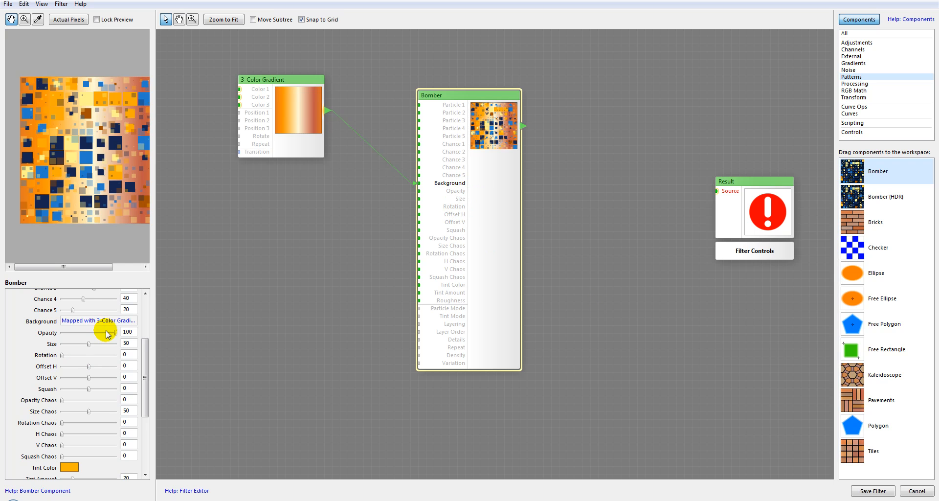
drag(112, 333, 83, 333)
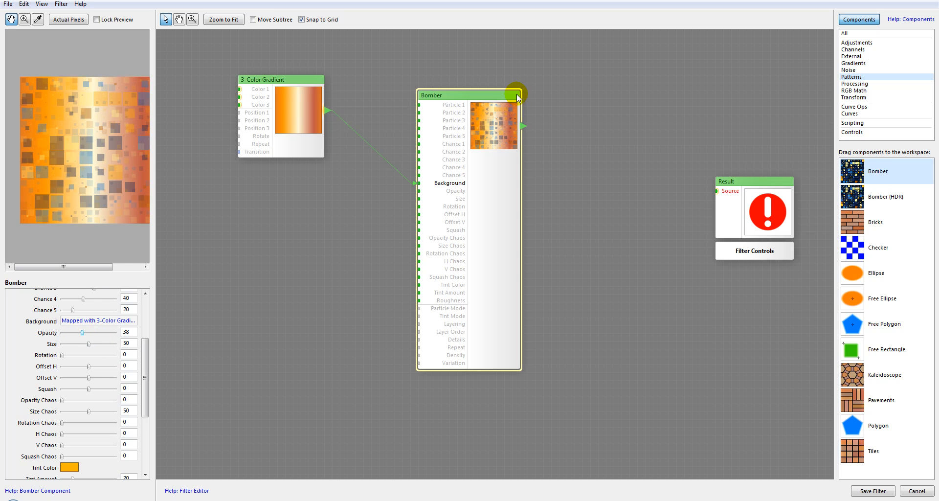
mouse_move(82, 332)
mouse_down()
mouse_move(101, 333)
mouse_move(67, 333)
mouse_move(86, 336)
mouse_up()
click(86, 333)
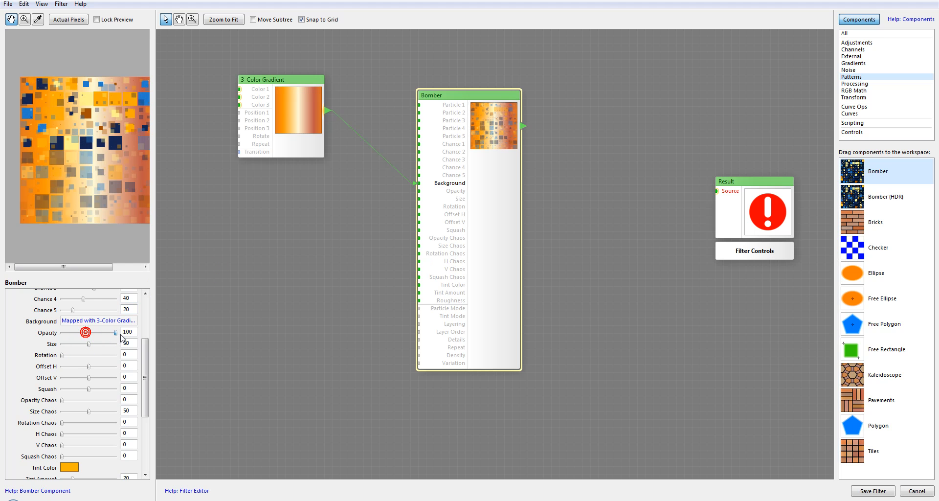
Step: Try the Bomber's particle Size at 34 and 72, and settle on 90
mouse_move(90, 343)
mouse_down()
mouse_move(104, 344)
mouse_move(81, 344)
mouse_up()
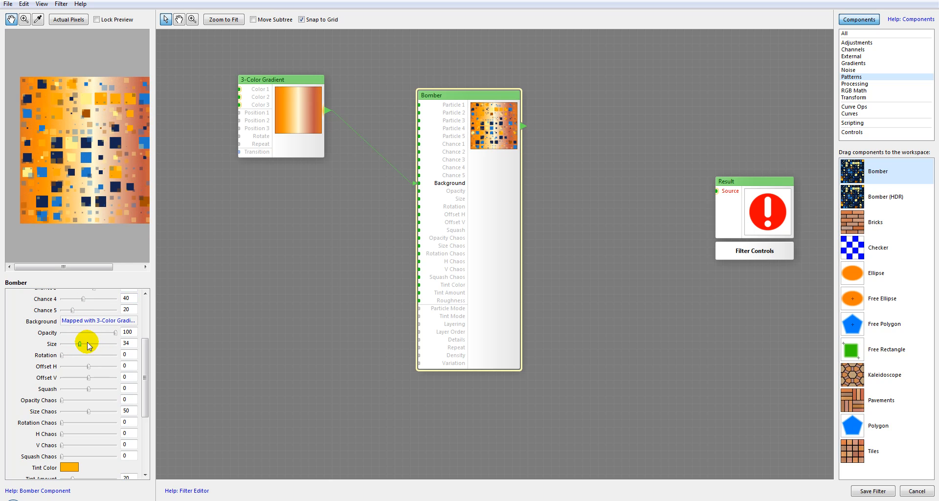
drag(79, 344, 100, 347)
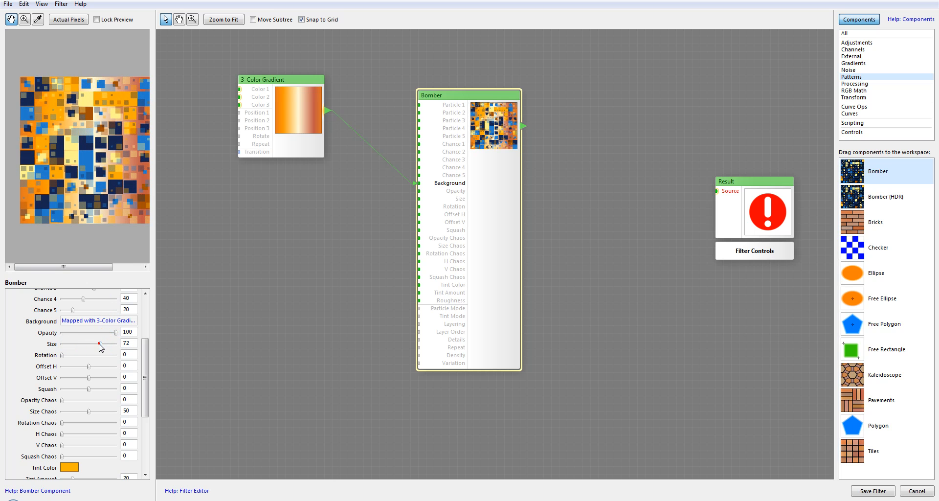
drag(108, 344, 109, 346)
Step: Rotate the Bomber's particles to about 133.2 and shift them with Offset H -4 and Offset V -18
drag(62, 356, 81, 363)
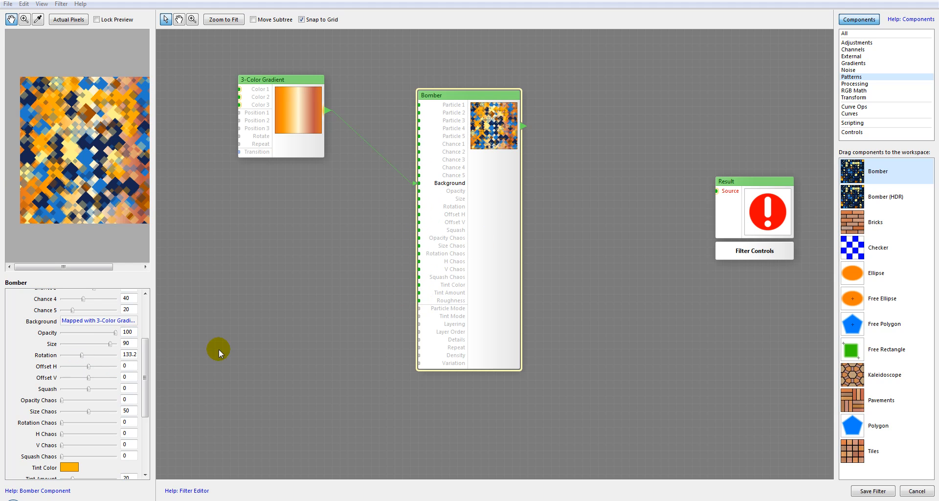
mouse_move(88, 367)
mouse_down()
mouse_move(118, 366)
mouse_move(63, 366)
mouse_move(98, 367)
mouse_move(80, 367)
mouse_move(88, 378)
mouse_move(77, 378)
mouse_move(111, 377)
mouse_move(60, 378)
mouse_move(84, 377)
mouse_move(87, 366)
mouse_up()
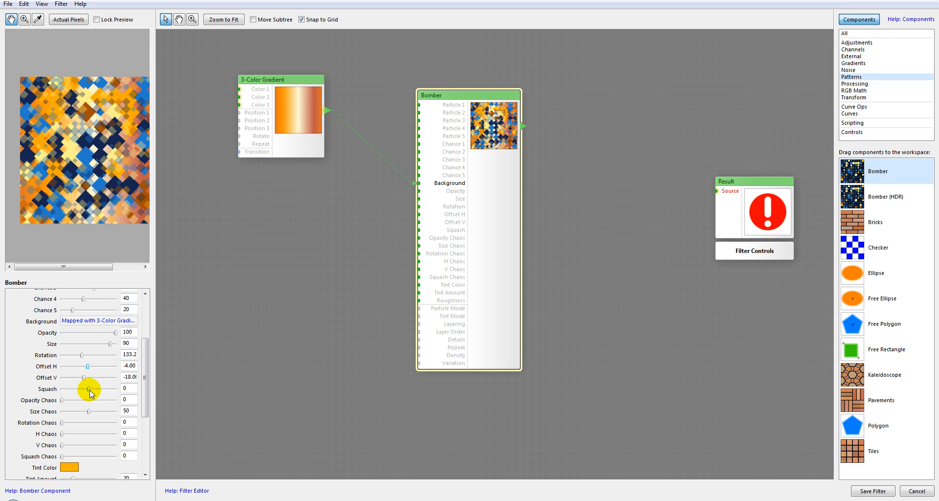
Step: Set the Bomber's Squash to 54 and reset its Rotation to 0
mouse_move(90, 391)
mouse_down()
mouse_move(65, 389)
mouse_move(103, 392)
mouse_up()
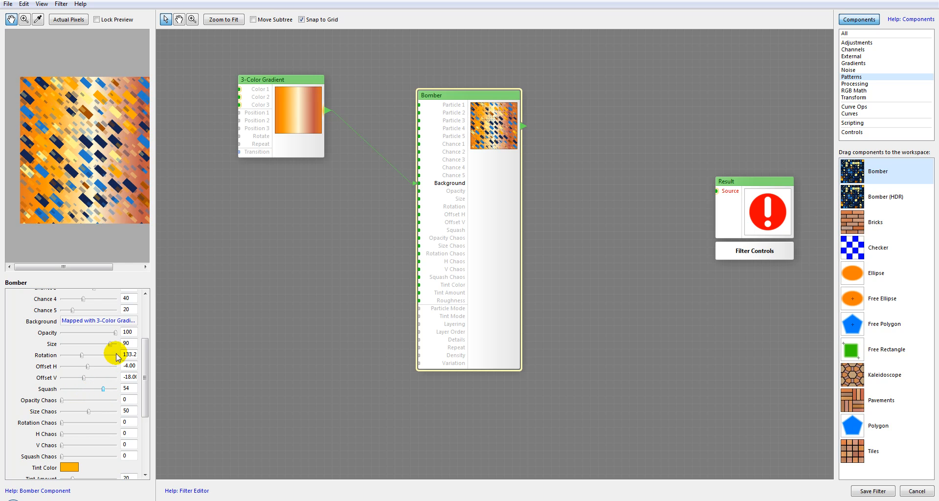
drag(133, 356, 4, 353)
text(0)
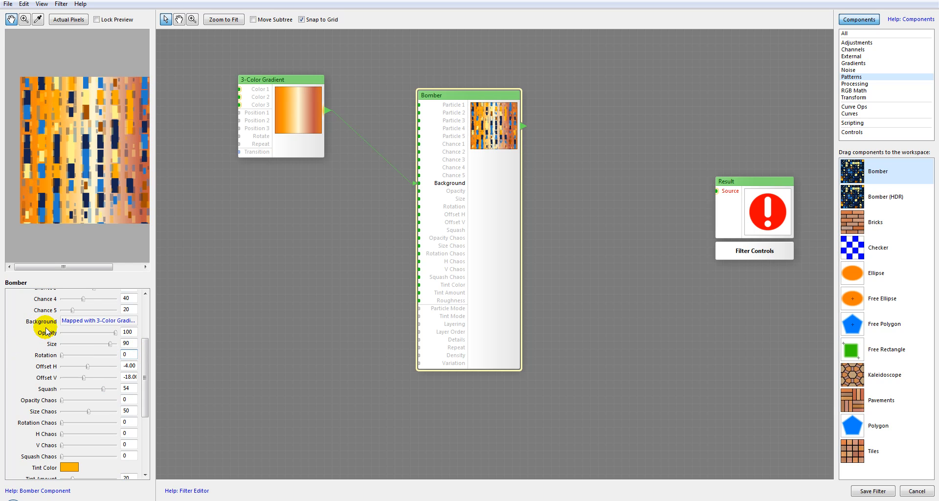
Step: Set the Bomber's Squash to -82 to flatten the particles horizontally
drag(103, 389, 67, 390)
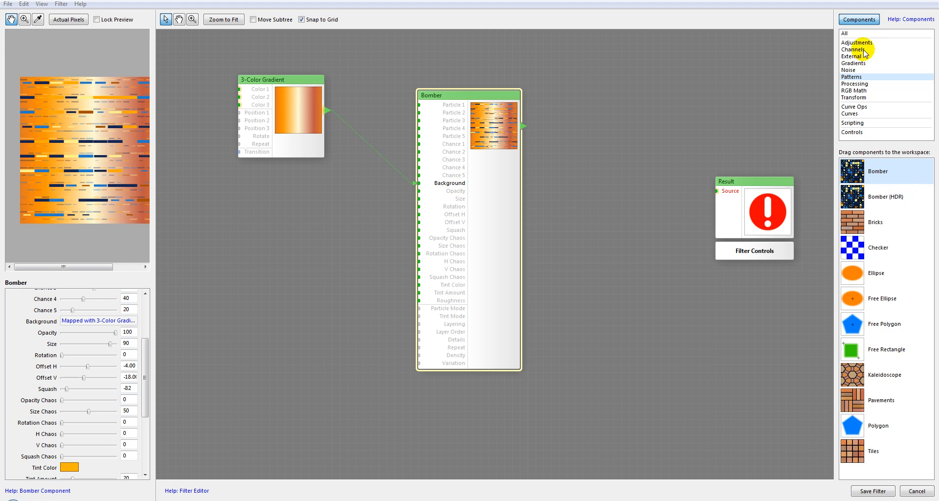
Step: Add an Elevation Gradient and a Blocks noise component, and connect Blocks to the gradient's Elevation input
click(851, 70)
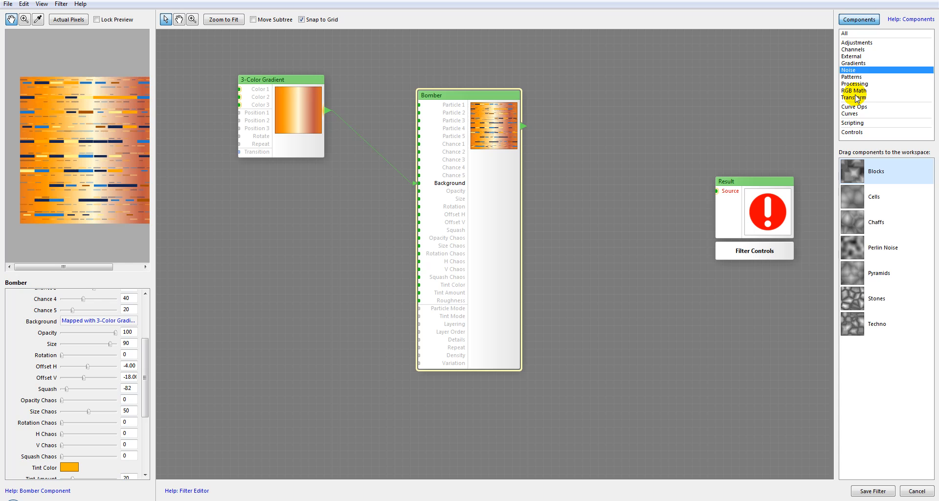
click(852, 63)
drag(855, 228, 287, 234)
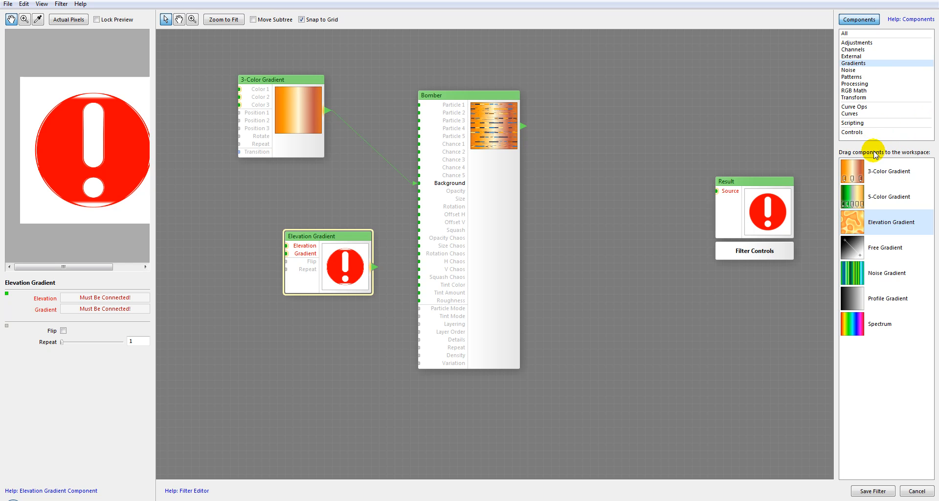
click(849, 70)
drag(854, 171, 210, 189)
drag(279, 244, 325, 228)
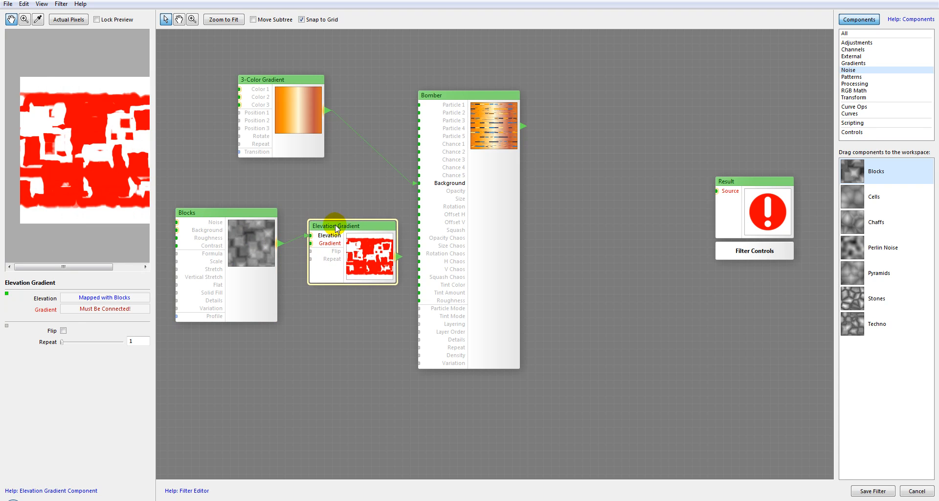
Step: Feed the 3-Color Gradient into the Elevation Gradient's Gradient input and map the Elevation Gradient to the Bomber's Squash
drag(252, 211, 229, 188)
drag(327, 111, 311, 246)
drag(380, 229, 347, 213)
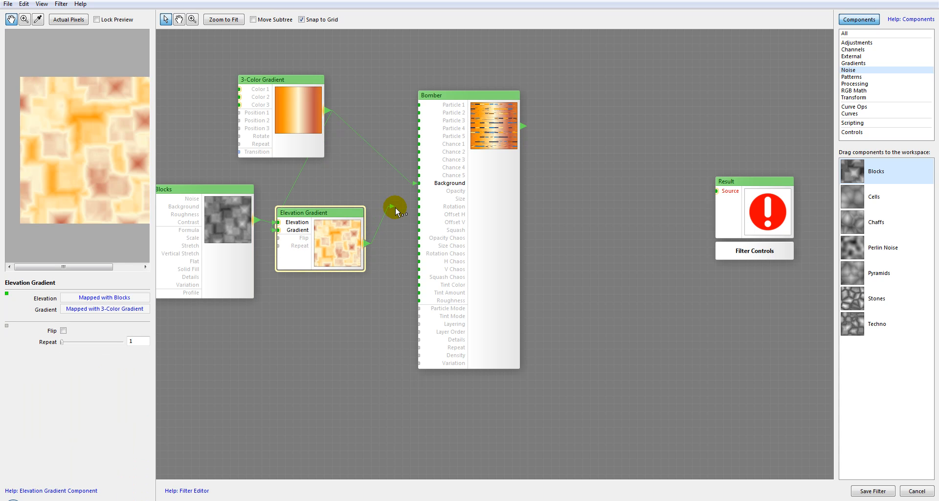
drag(410, 234, 415, 231)
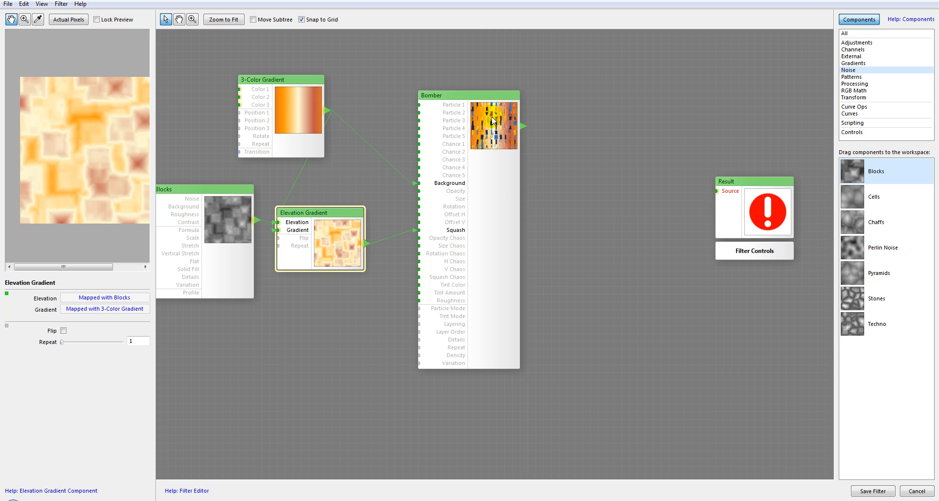
click(485, 130)
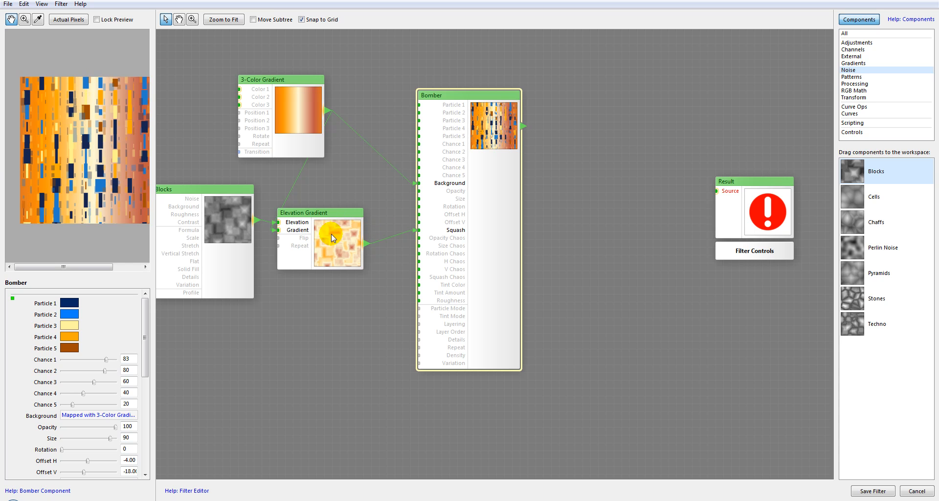
Step: Connect Blocks directly to the Bomber's Squash input and delete the Elevation Gradient
drag(323, 215, 419, 230)
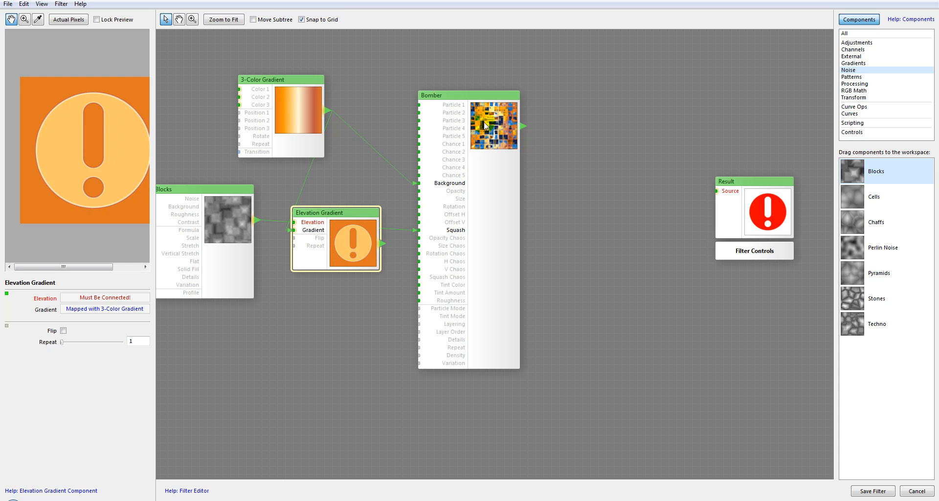
click(489, 119)
click(348, 239)
key(Delete)
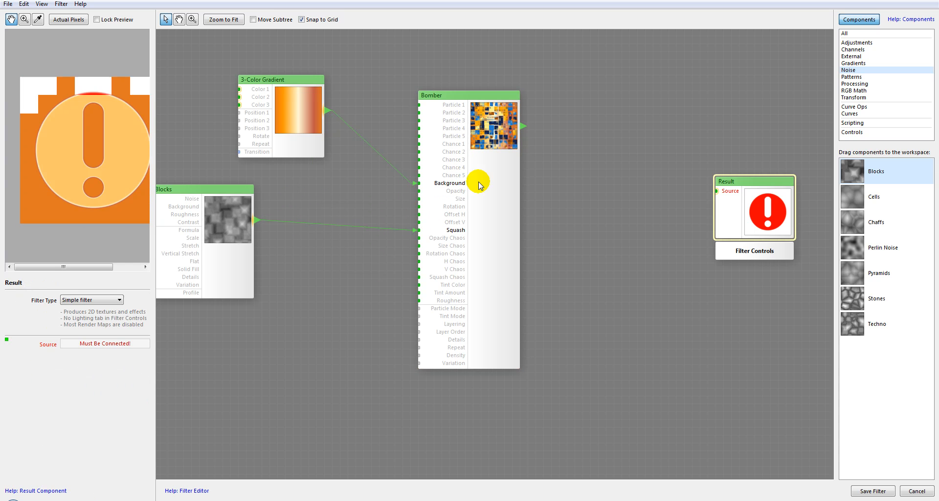
click(490, 122)
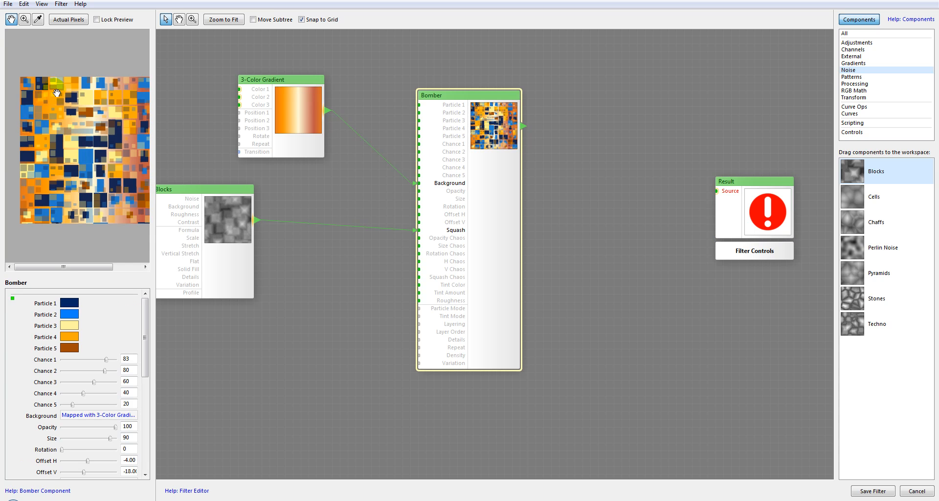
drag(213, 197, 242, 190)
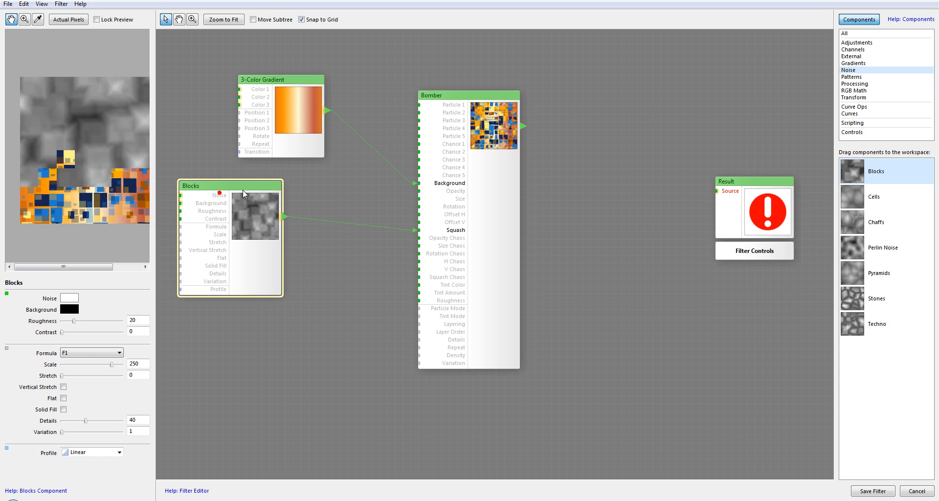
click(430, 138)
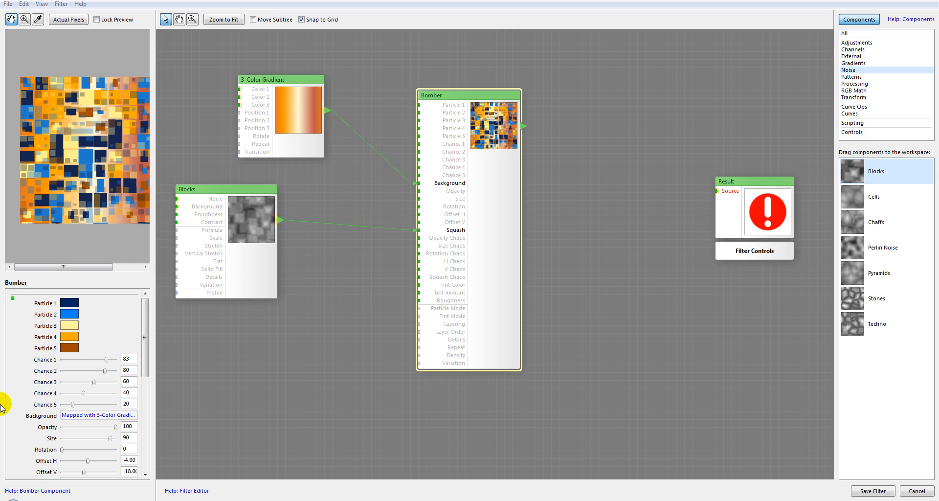
Step: Try mapping Blocks to the Bomber's Opacity Chaos, and move that connection to Size Chaos
drag(144, 313, 145, 357)
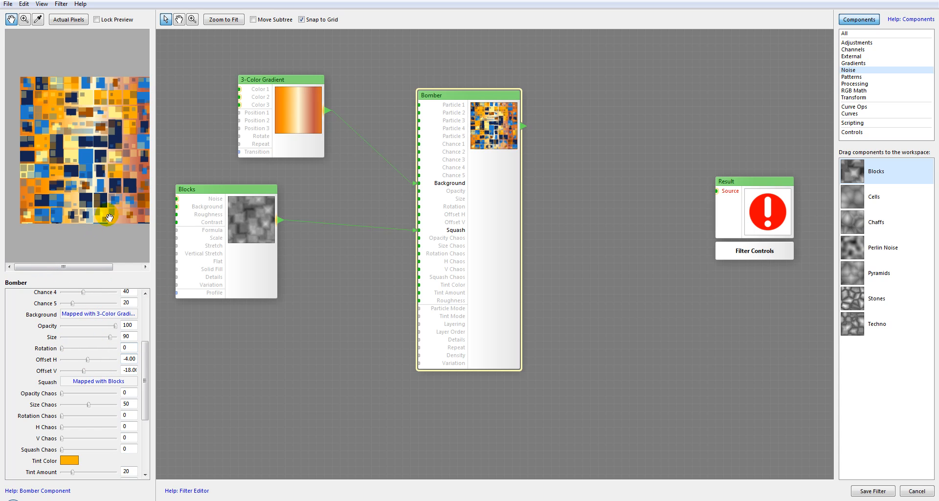
drag(62, 393, 29, 396)
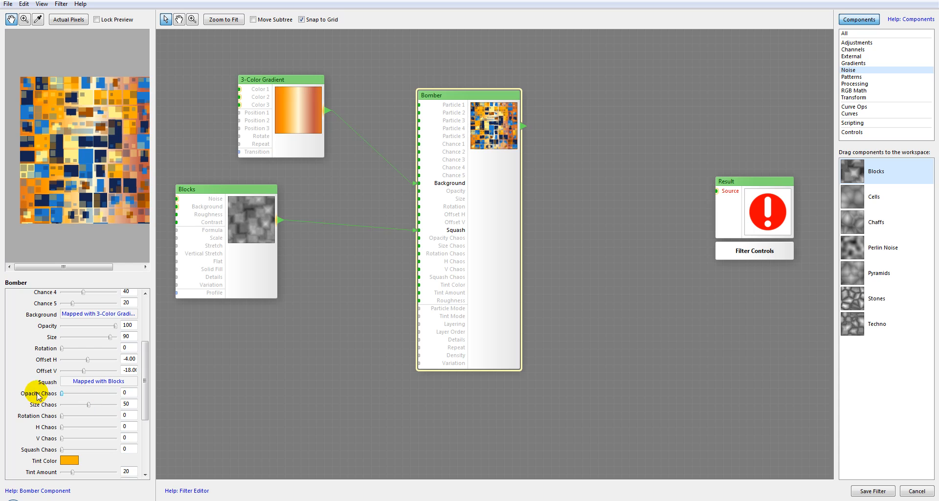
drag(279, 222, 418, 237)
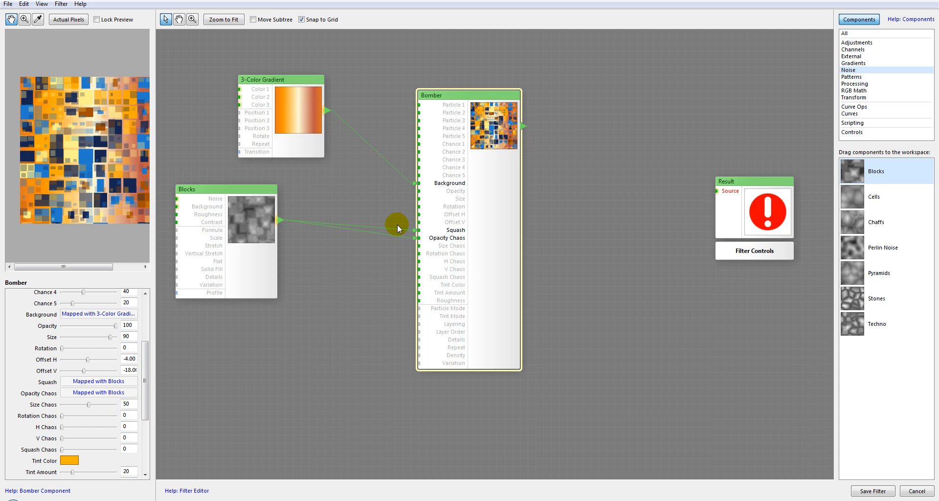
drag(390, 238, 418, 245)
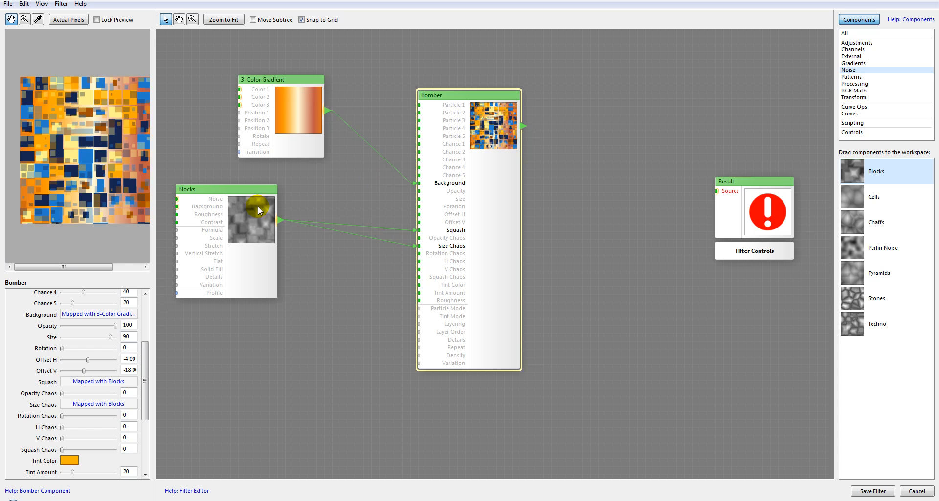
Step: Set the Bomber's particle Size to 100
drag(145, 364, 151, 326)
drag(110, 399, 140, 434)
click(129, 317)
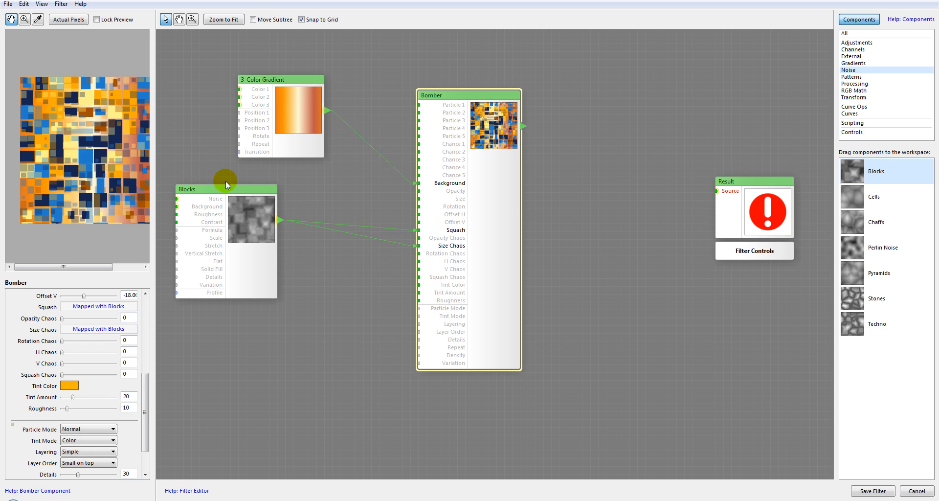
Step: Add a Stones noise component below Blocks and map it to the Bomber's Size Chaos input
drag(242, 193, 243, 230)
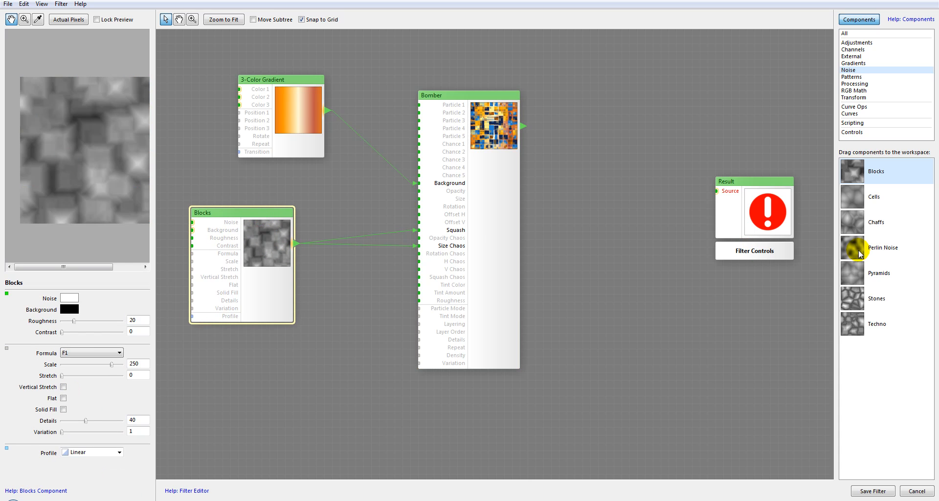
drag(854, 296, 251, 355)
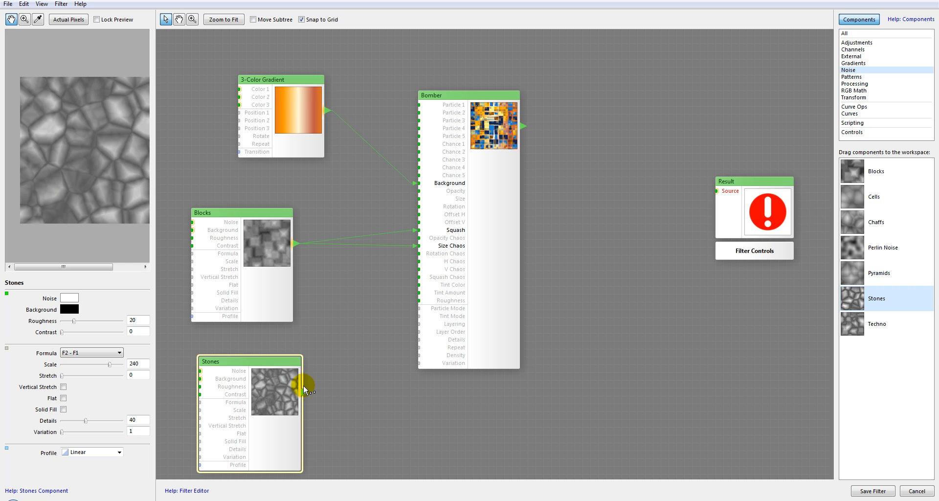
drag(330, 324, 417, 249)
click(488, 109)
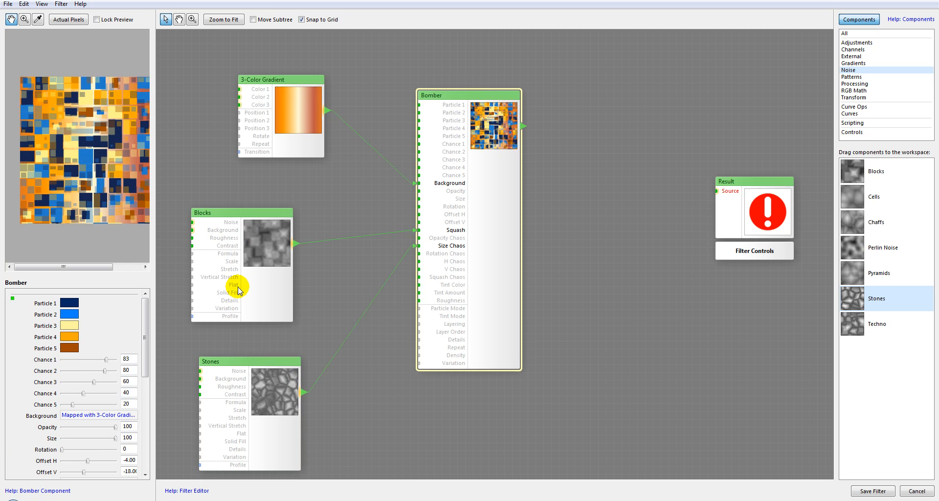
drag(237, 288, 240, 249)
drag(268, 383, 270, 331)
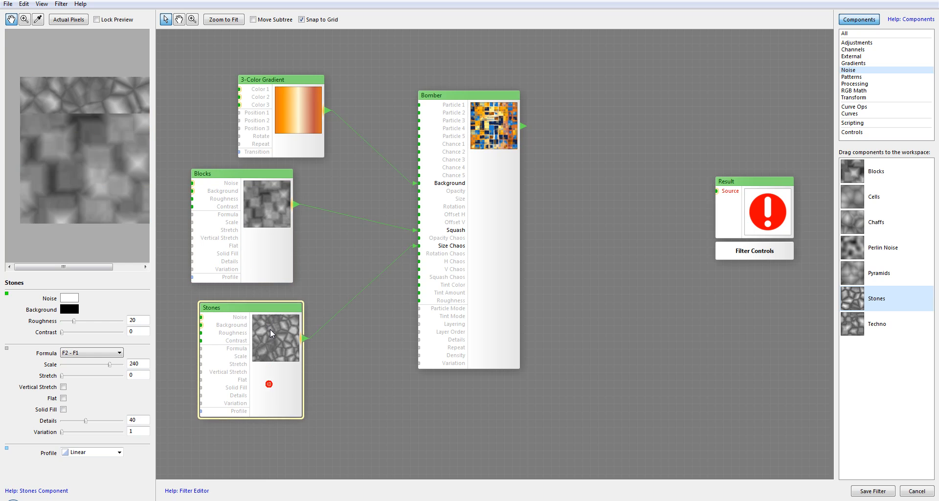
Step: Scatter the Bomber's particles with H Chaos 100 and V Chaos 40
click(465, 117)
click(93, 382)
drag(145, 308, 146, 386)
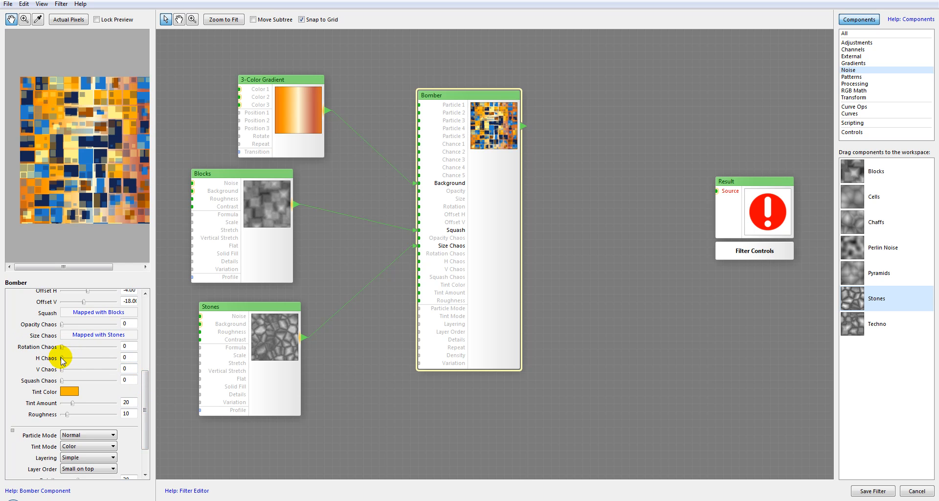
drag(62, 358, 115, 358)
drag(62, 370, 83, 370)
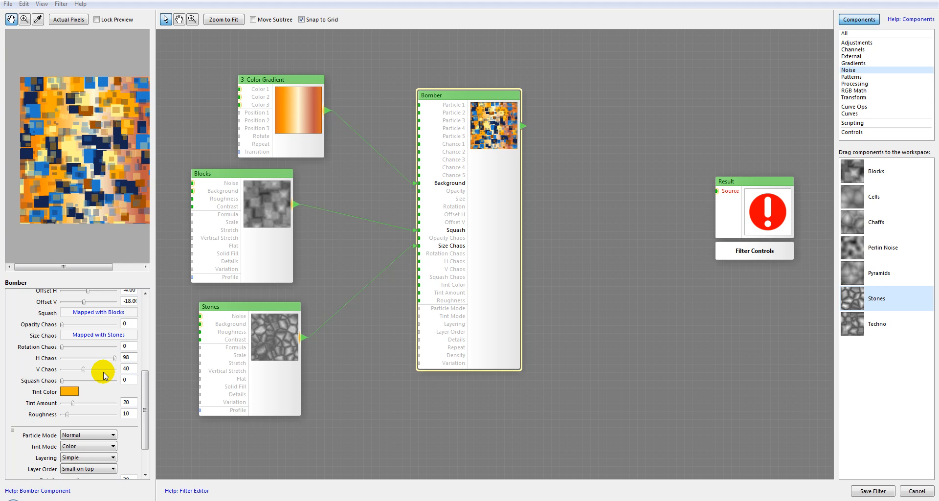
mouse_move(113, 370)
mouse_down()
mouse_move(95, 360)
mouse_move(121, 361)
mouse_up()
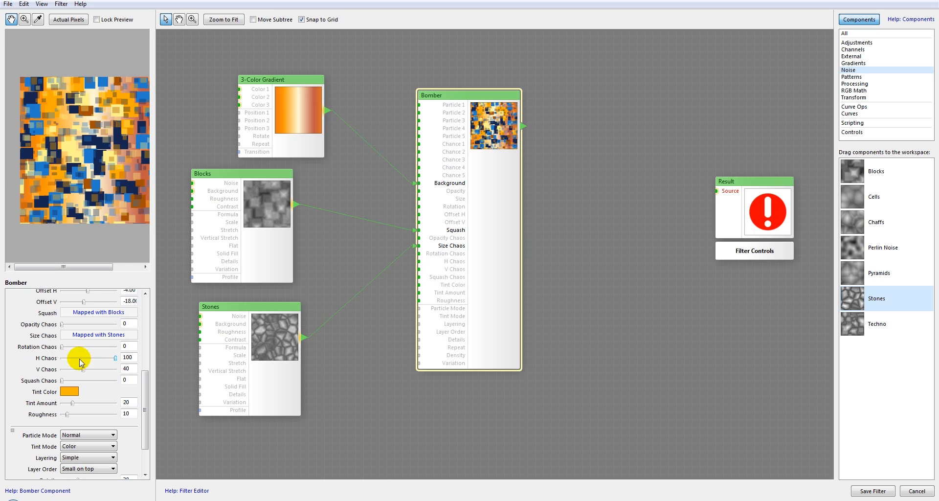
Step: Compare H Chaos at 0 and 100 with V Chaos at 100, and reset both to 0
drag(115, 357, 44, 357)
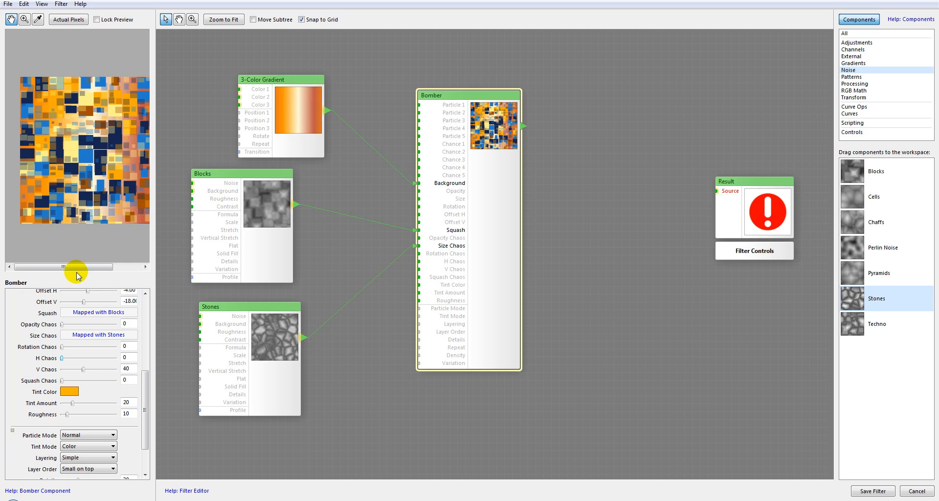
drag(86, 368, 144, 374)
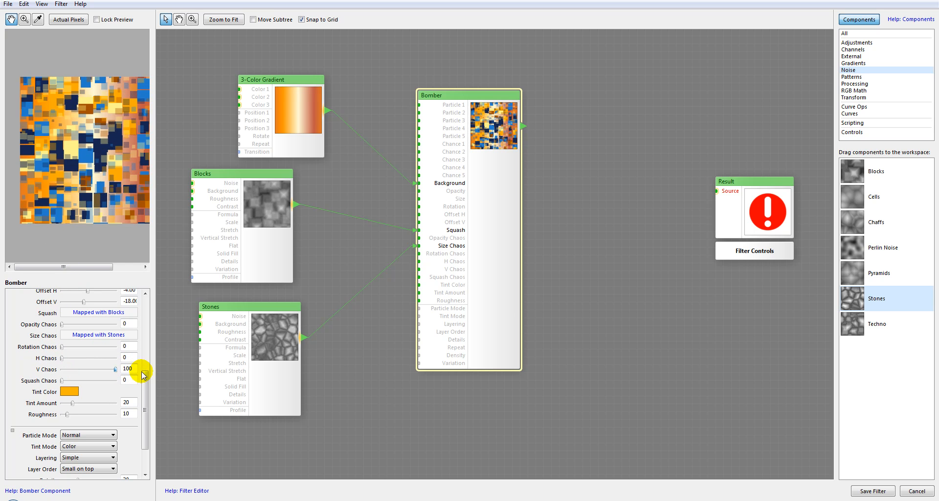
drag(62, 359, 119, 358)
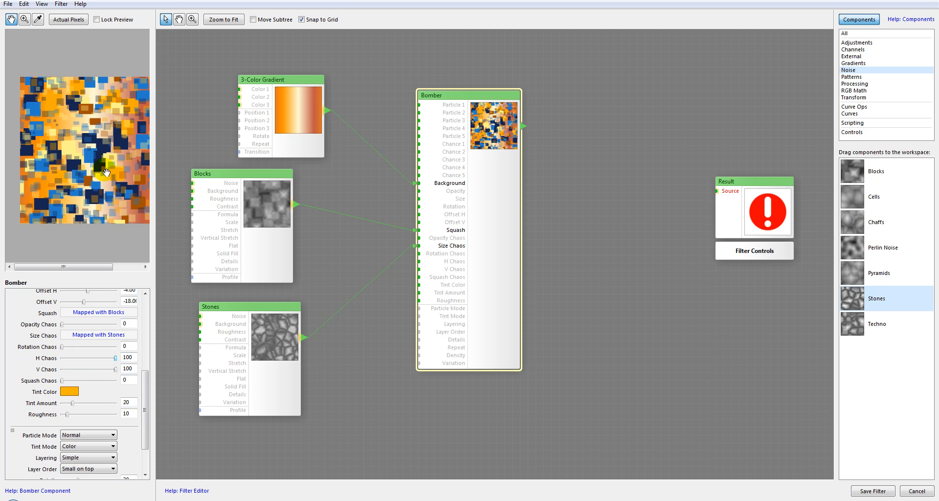
drag(116, 358, 62, 369)
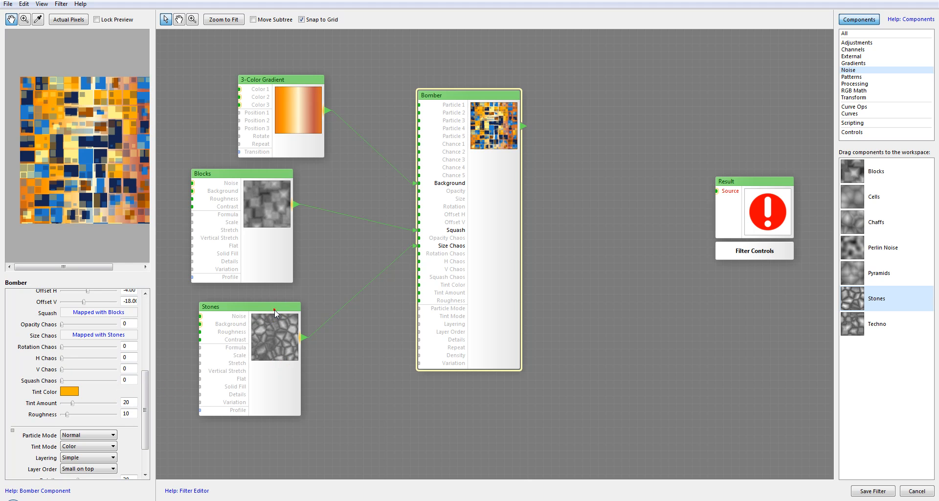
Step: Move the Stones connection from the Bomber's Size Chaos to Squash Chaos and place Stones directly under Blocks
drag(275, 310, 259, 299)
click(478, 206)
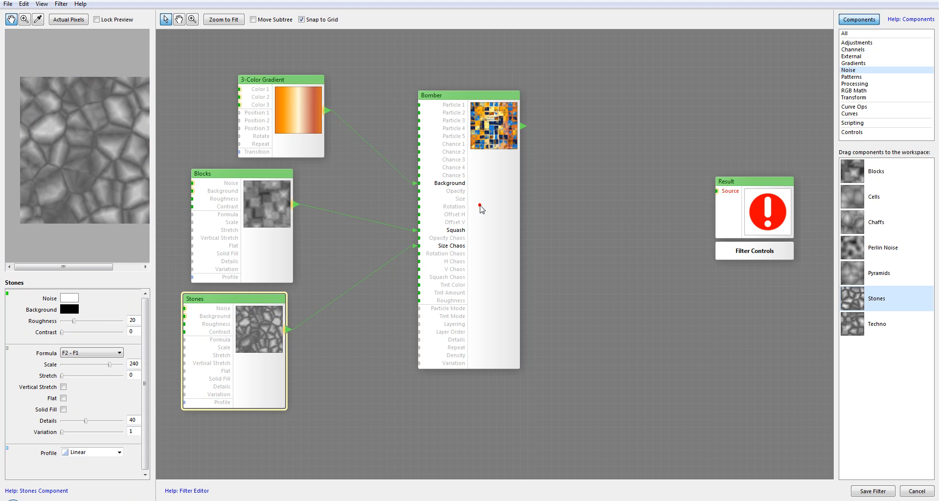
scroll(147, 336, down, 2)
scroll(147, 335, down, 1)
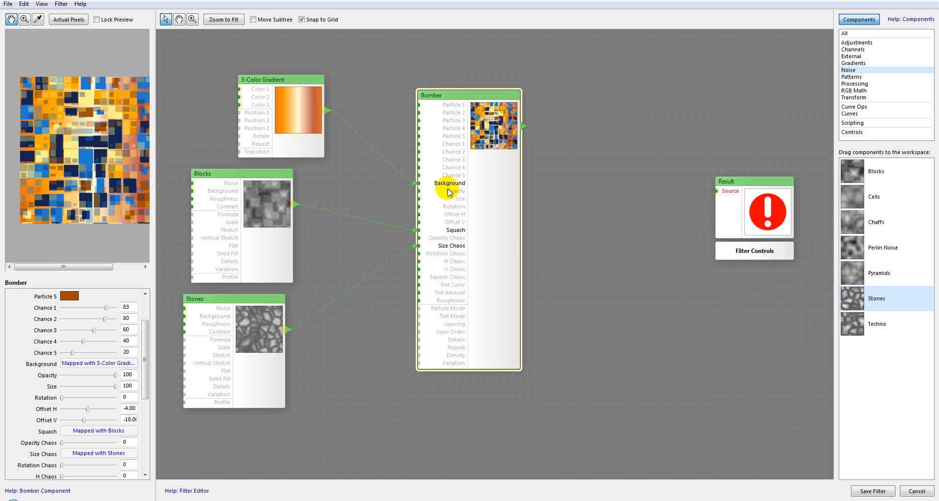
drag(410, 250, 418, 277)
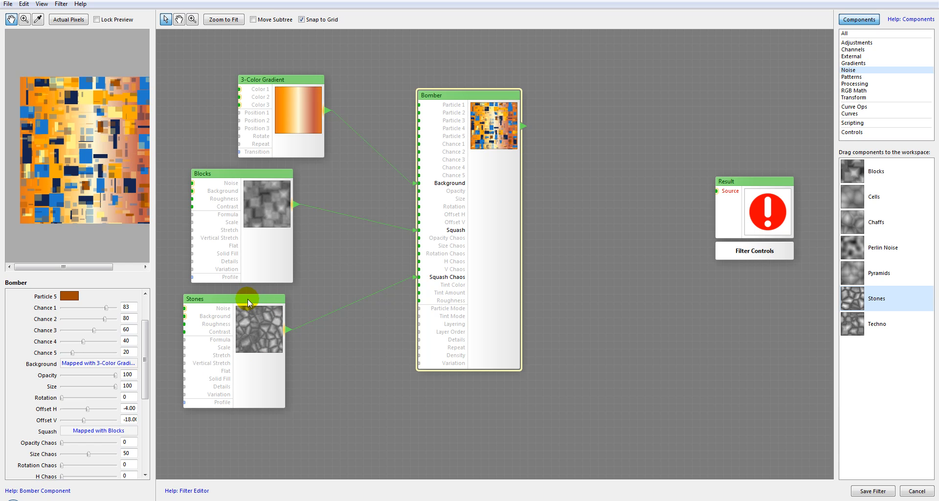
drag(250, 303, 256, 294)
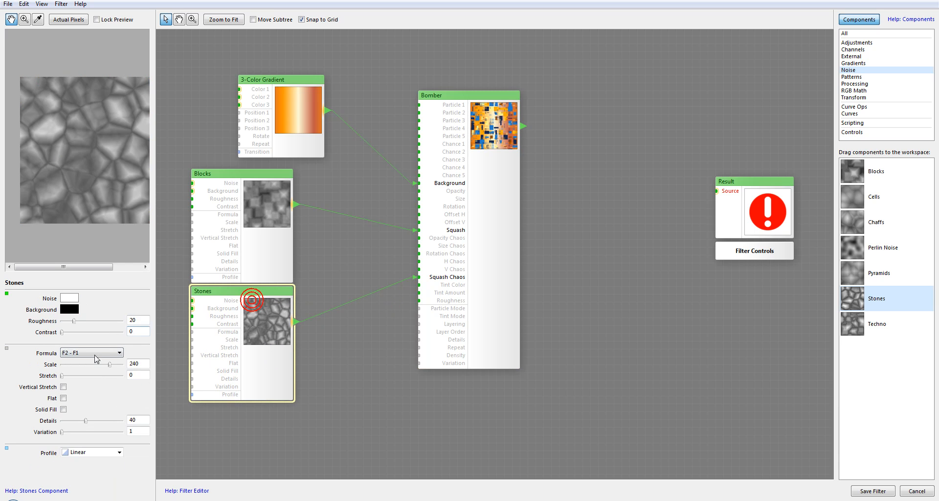
Step: Set the Bomber's Tint Color to pure red and its Tint Amount to 65
click(457, 249)
drag(142, 342, 143, 433)
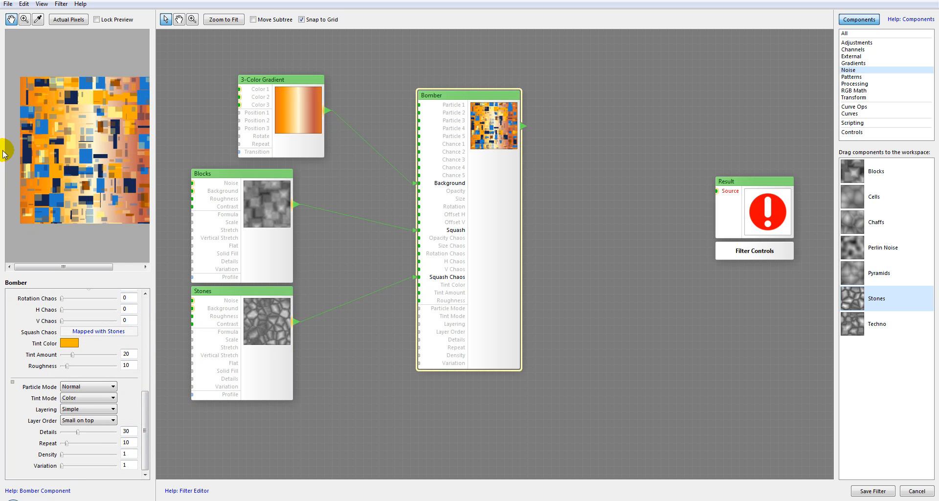
right_click(67, 344)
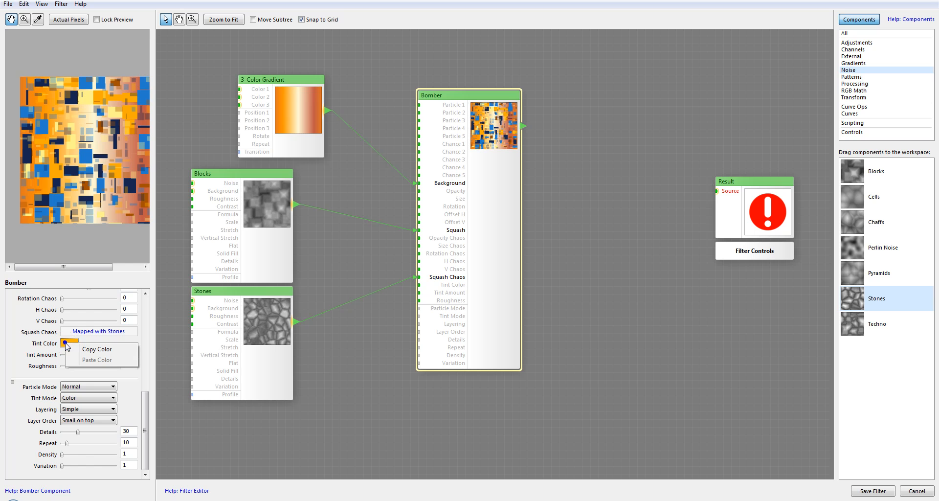
click(86, 349)
click(69, 342)
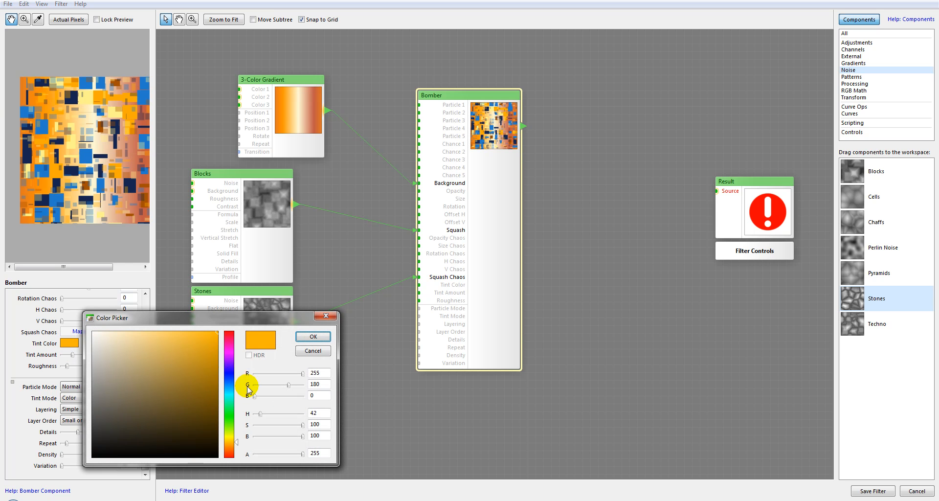
drag(232, 356, 229, 332)
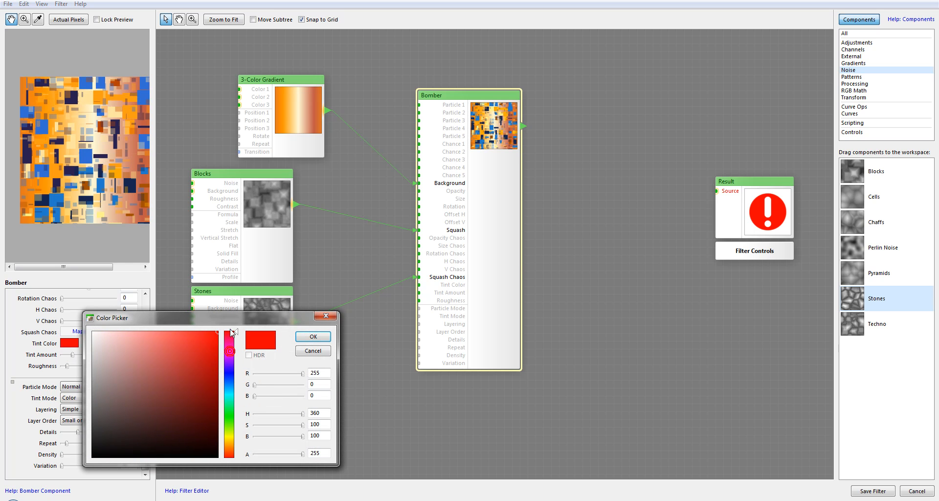
click(313, 337)
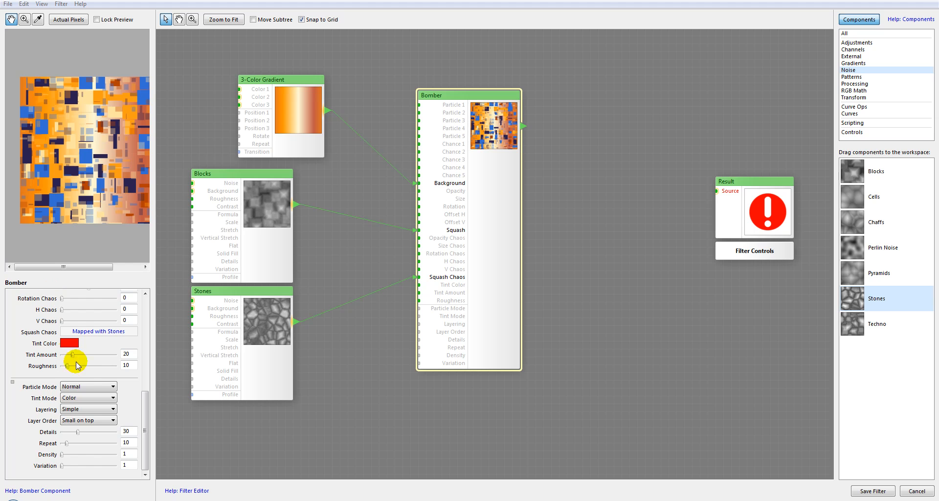
drag(73, 360, 95, 360)
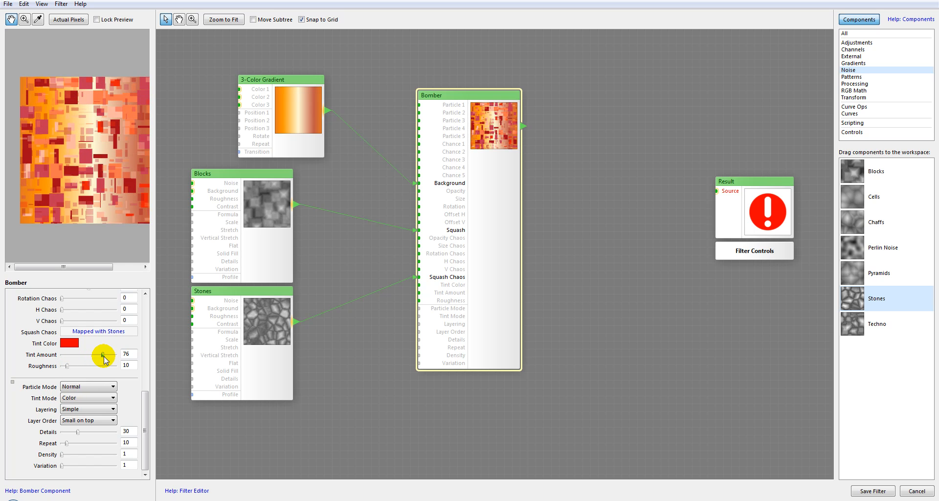
mouse_move(101, 359)
mouse_down()
mouse_move(81, 353)
mouse_move(98, 353)
mouse_up()
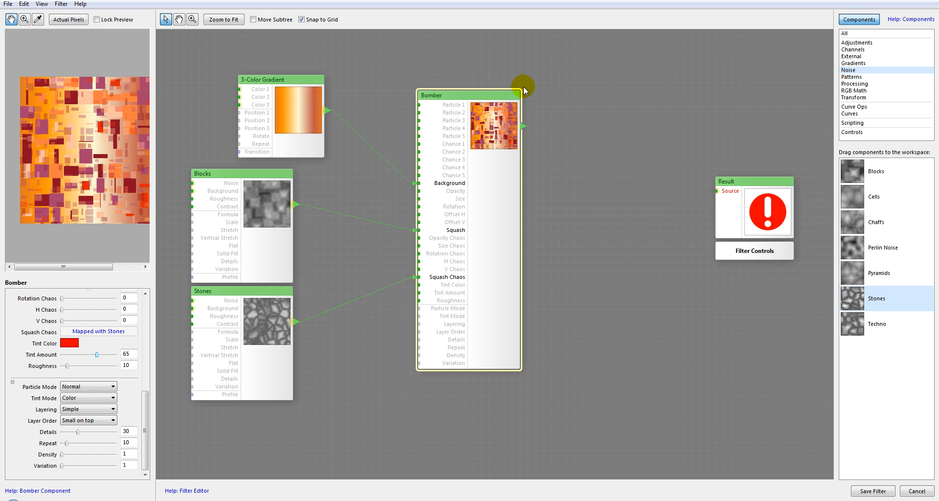
Step: Rearrange the 3-Color Gradient and Blocks components, shifting both up and closer to the Bomber
drag(304, 79, 263, 79)
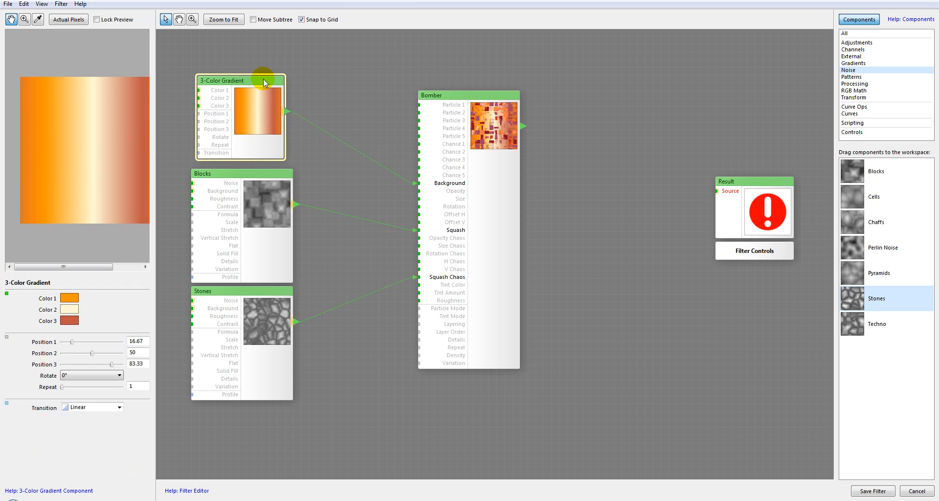
click(452, 100)
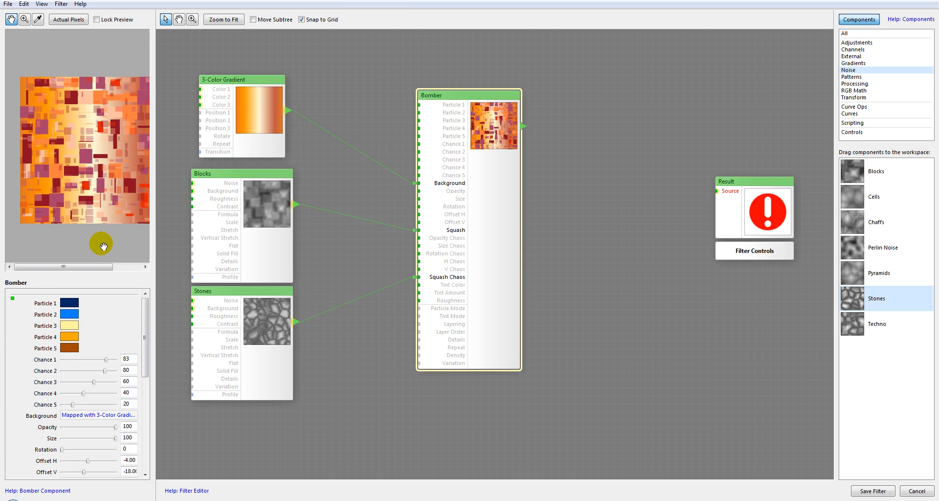
drag(145, 304, 135, 382)
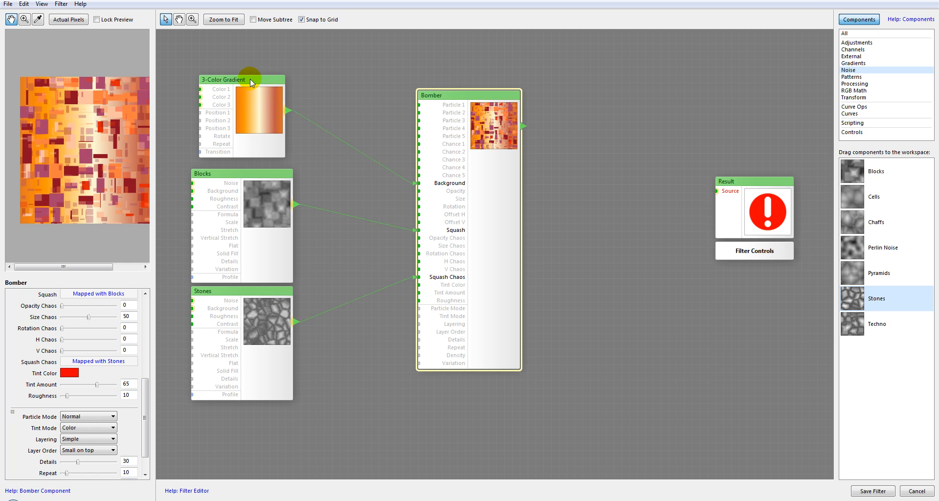
drag(250, 78, 306, 62)
drag(253, 169, 285, 162)
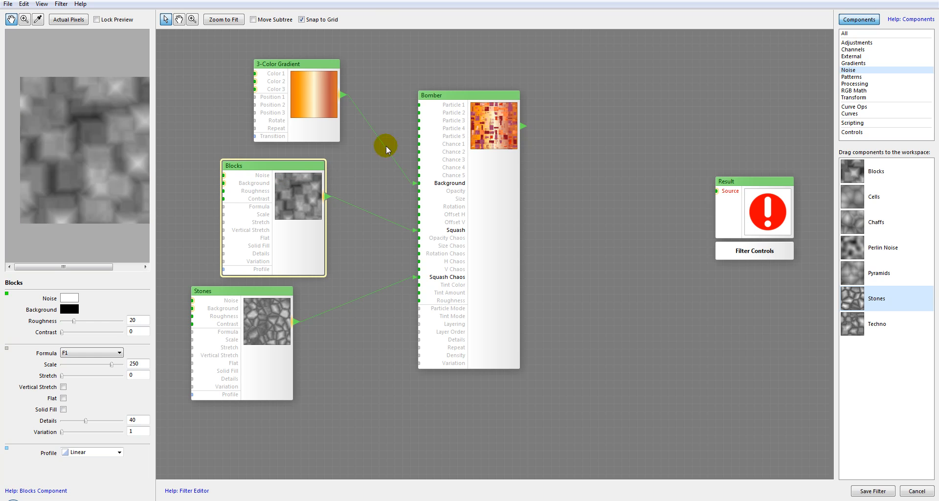
Step: Close the current filter without saving its changes and create a new blank filter in the Filter Editor
click(917, 491)
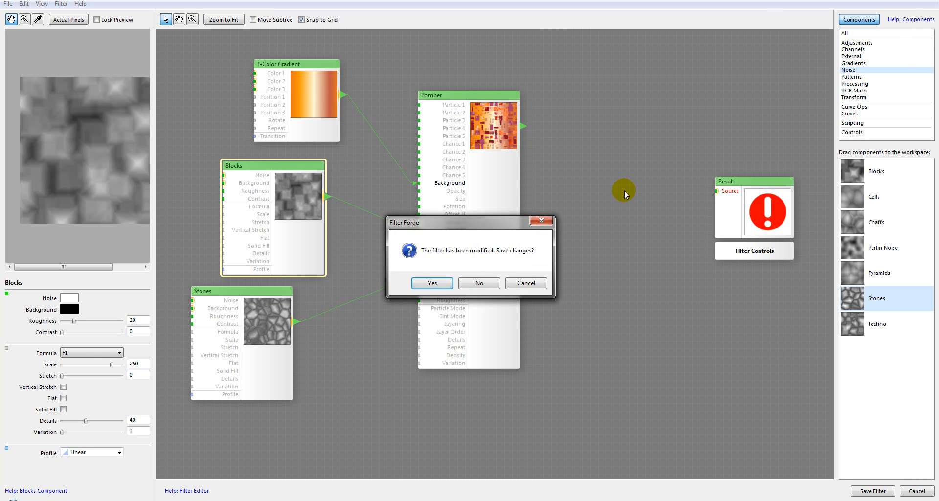
click(485, 278)
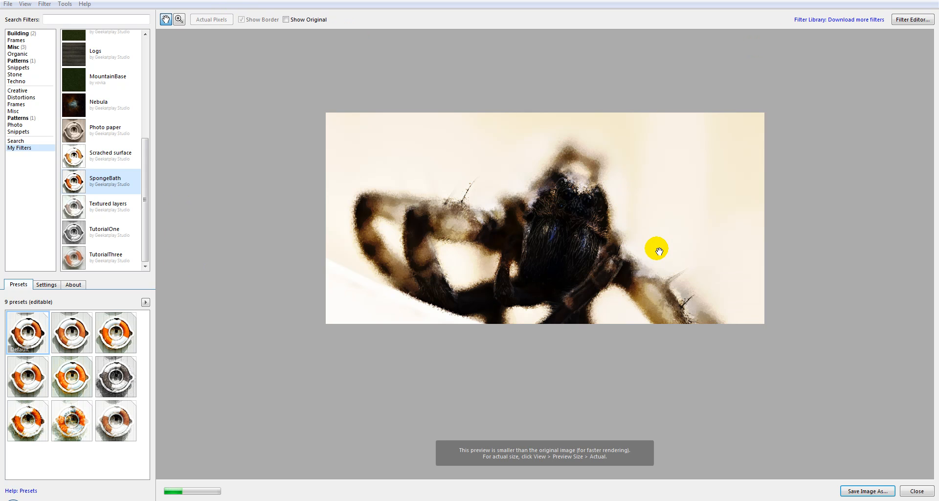
click(904, 20)
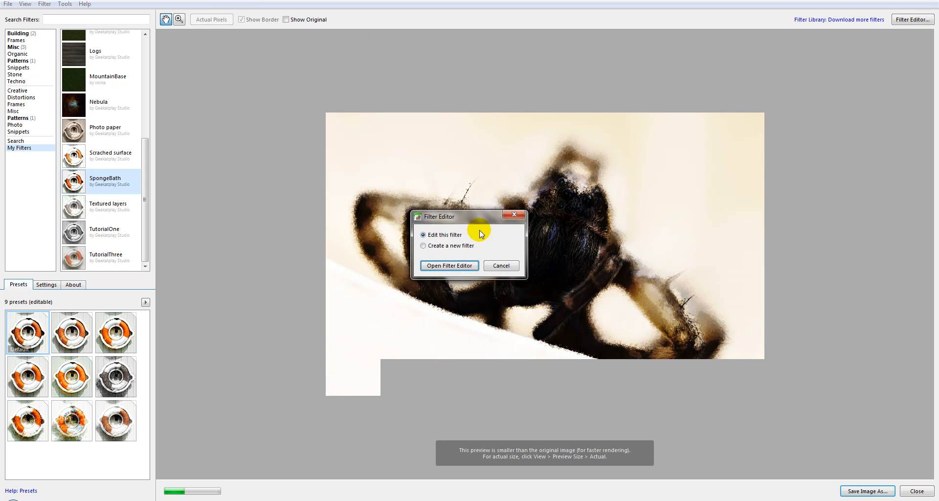
click(440, 245)
click(450, 265)
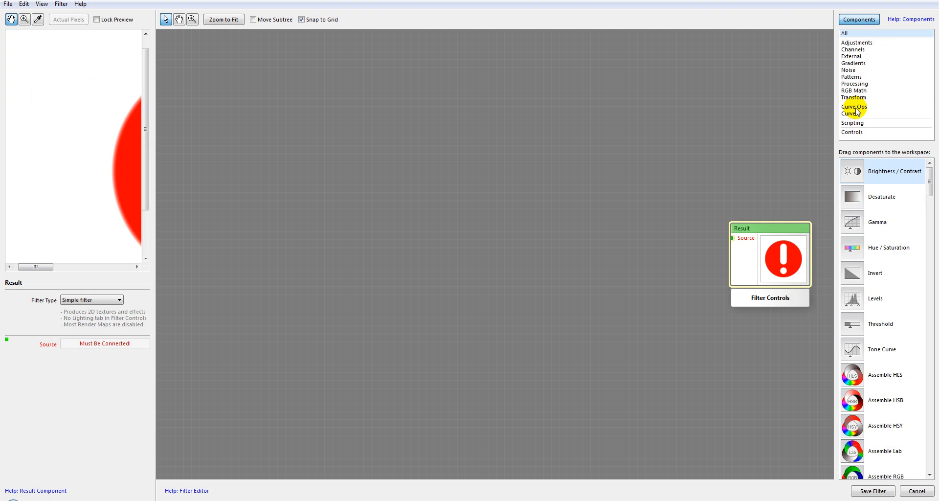
Step: Add a Bomber pattern plus external Image and Average Color components, and line up the Bomber with Image
click(851, 77)
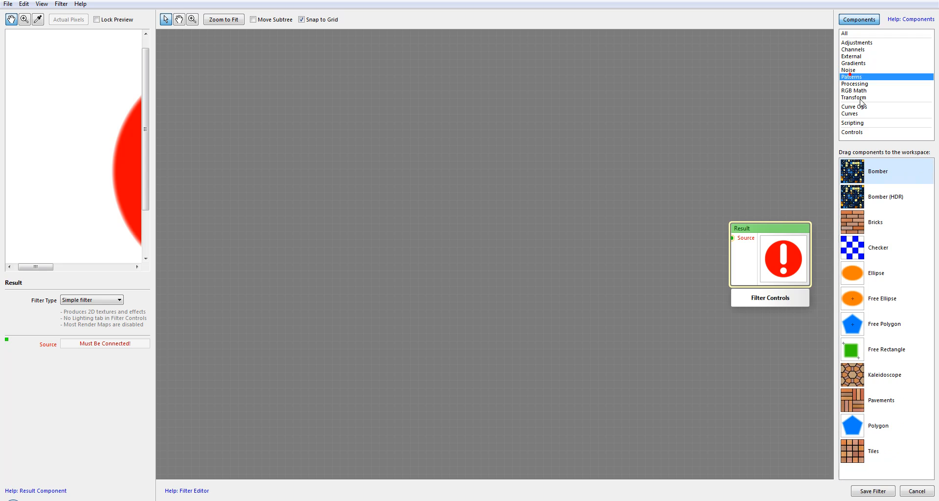
drag(856, 173, 470, 146)
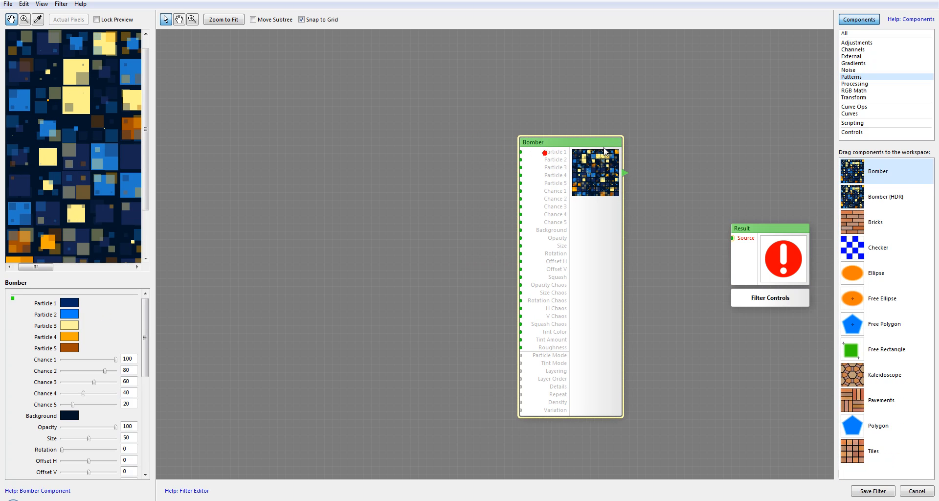
click(852, 57)
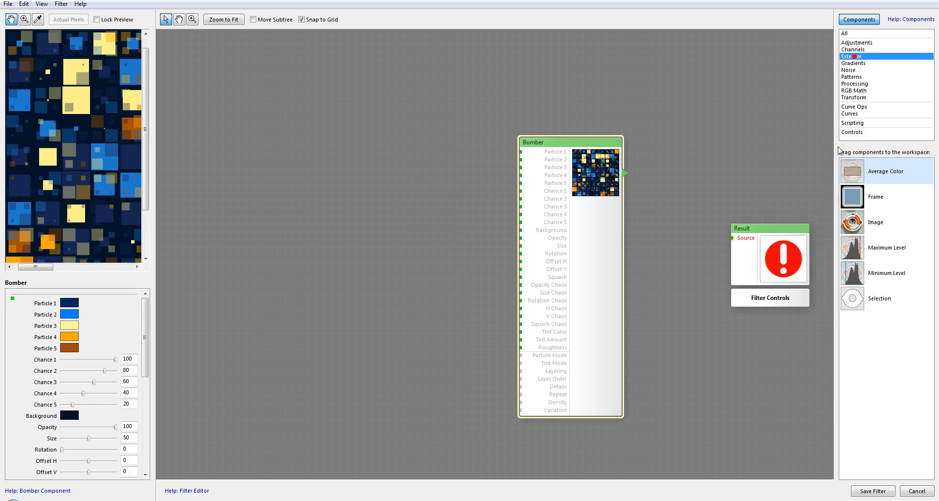
drag(855, 226, 258, 135)
drag(846, 171, 289, 259)
drag(304, 137, 344, 113)
drag(548, 143, 538, 109)
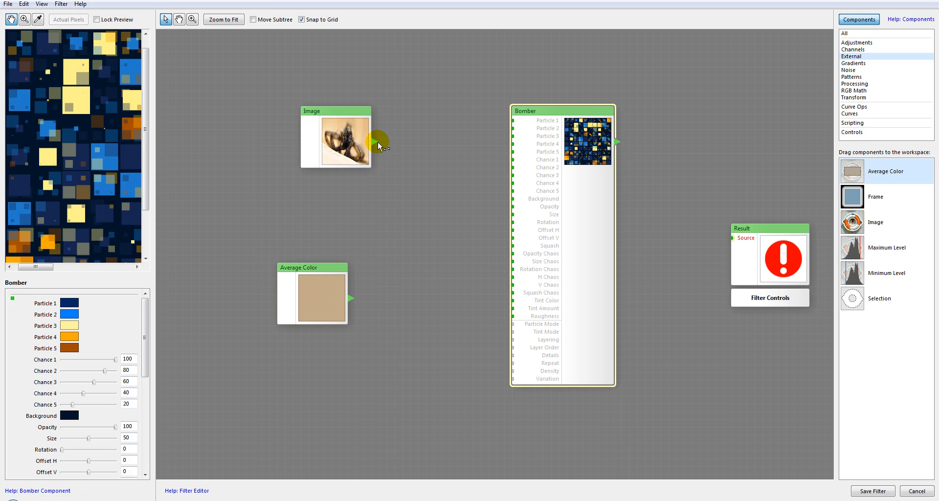
Step: Connect the Image component to the Bomber's Background input
drag(378, 142, 513, 198)
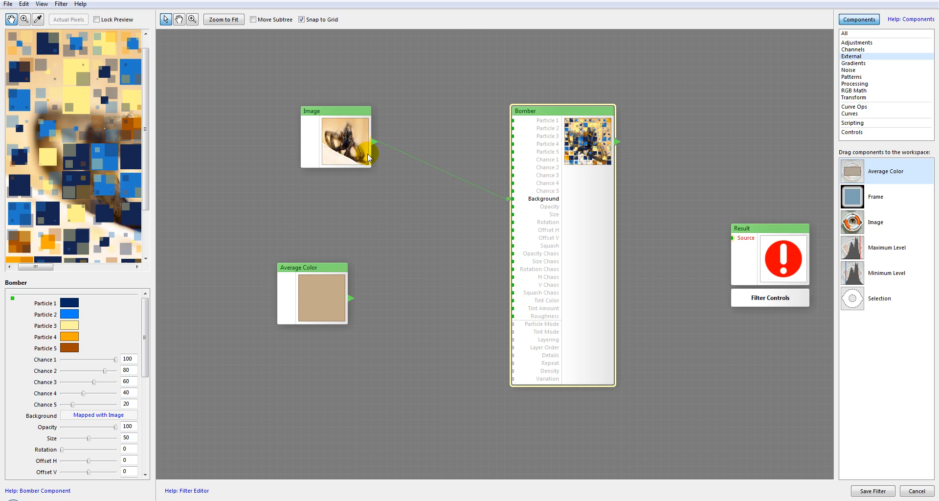
scroll(55, 116, down, 2)
scroll(54, 116, up, 1)
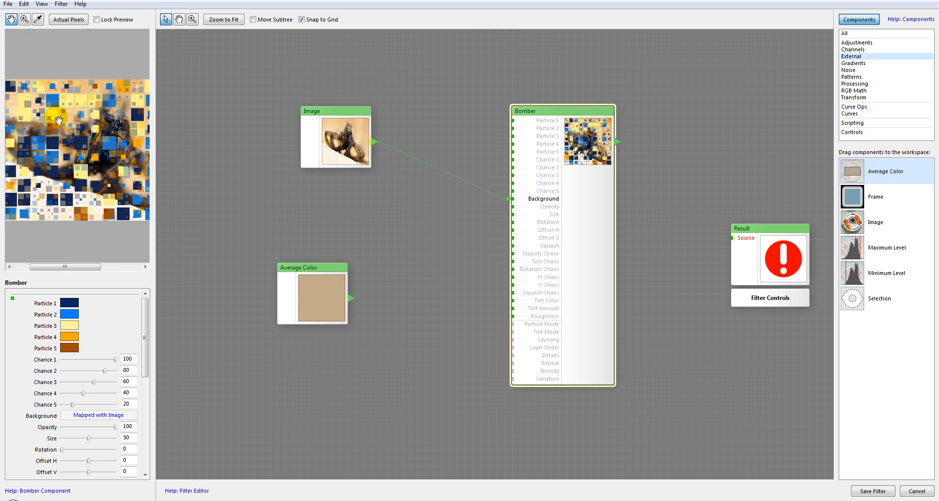
Step: Place Average Color directly below Image and connect it to the Bomber's Tint Color input
drag(320, 268, 342, 234)
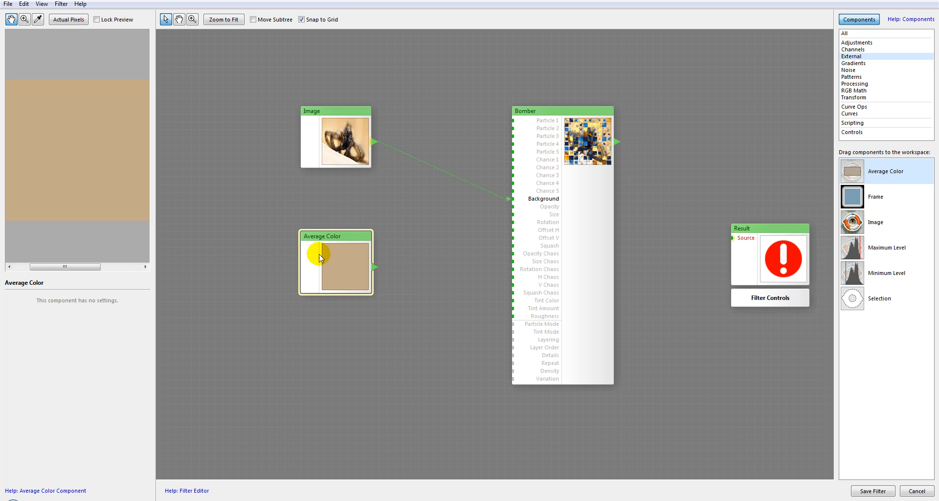
drag(375, 268, 513, 301)
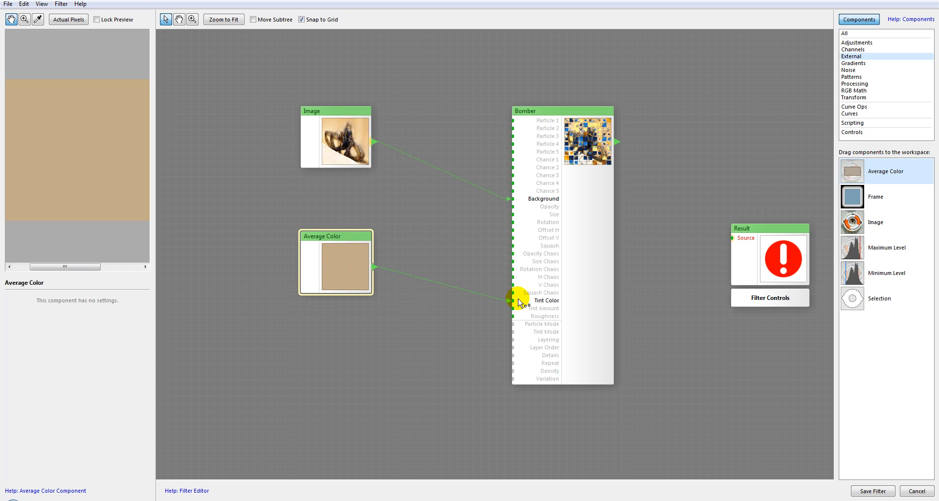
click(591, 131)
click(92, 268)
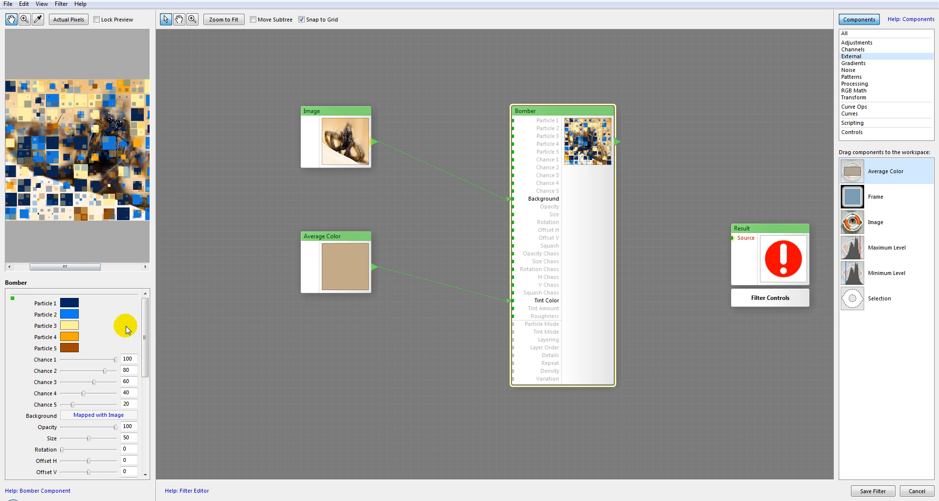
Step: Set the Bomber's Tint Amount to 77 and inspect the tinted particles in the preview
drag(147, 317, 148, 426)
drag(70, 353, 103, 356)
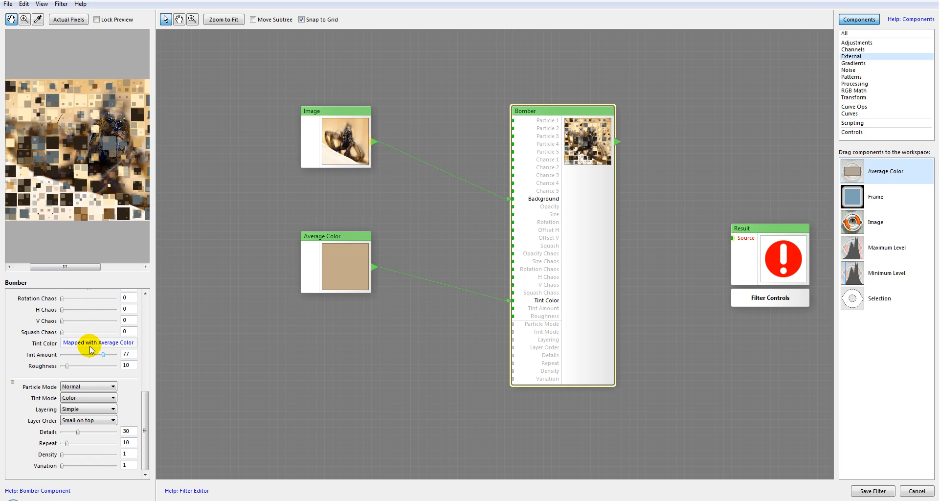
drag(67, 159, 83, 141)
drag(120, 168, 81, 125)
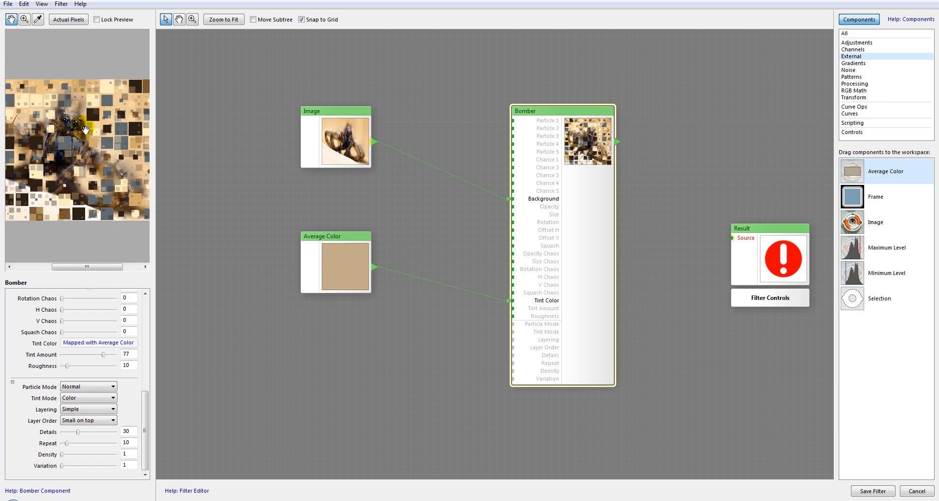
Step: Disconnect Average Color from the Bomber's Tint Color and set Tint Amount to 0
drag(508, 299, 398, 267)
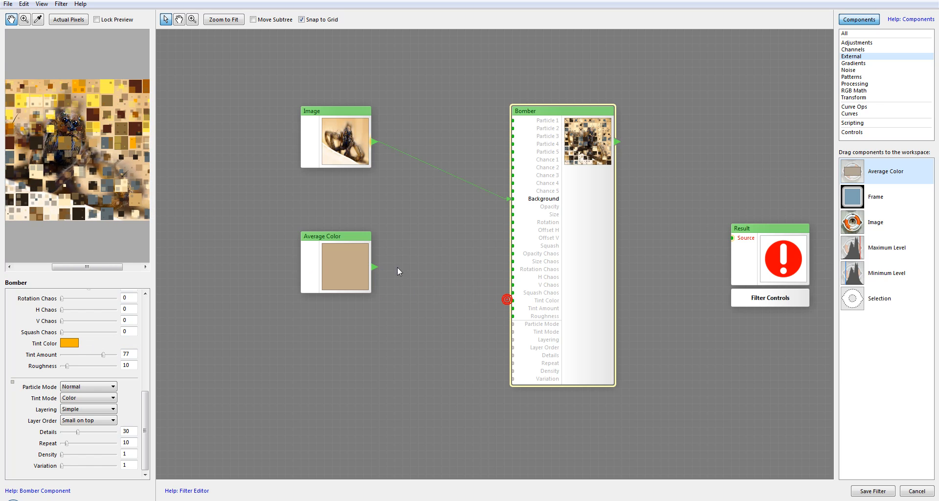
drag(104, 354, 43, 357)
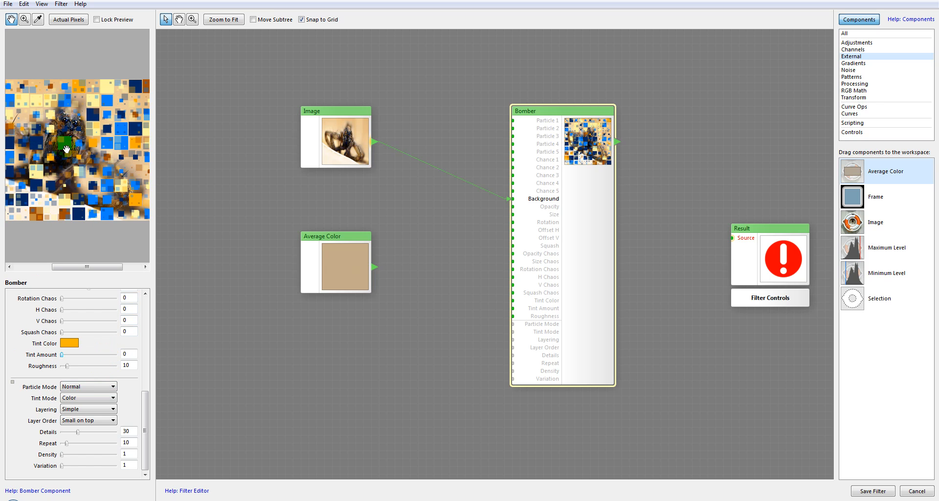
drag(52, 130, 103, 130)
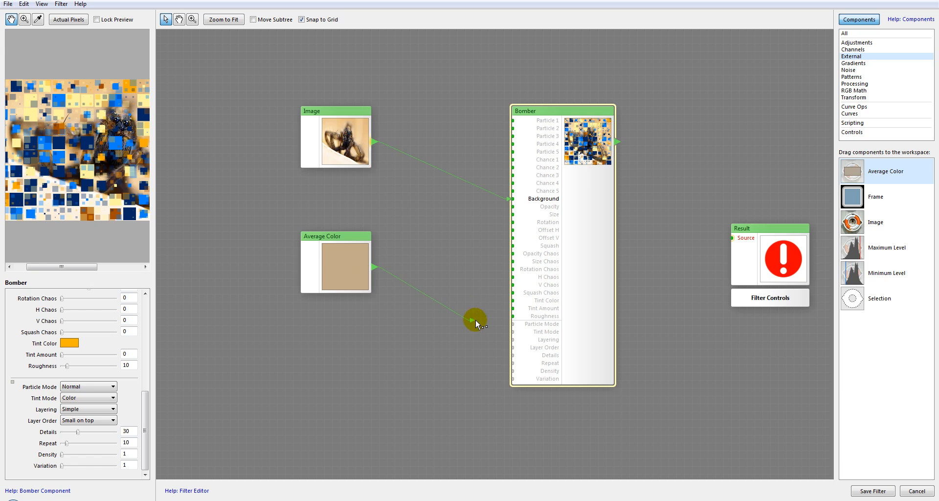
Step: Reconnect Average Color to the Bomber's Tint Color and set Tint Amount to 91
drag(492, 317, 514, 301)
drag(69, 354, 111, 355)
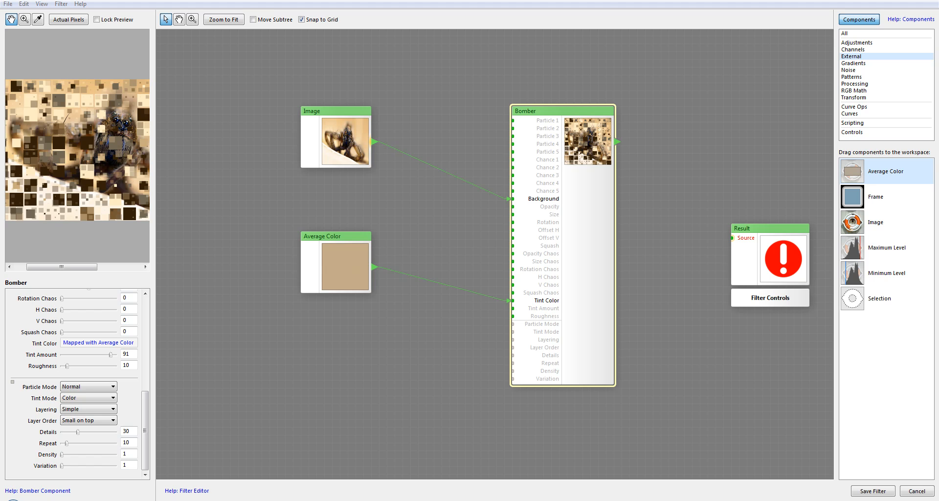
Step: Try the Bomber's Roughness at 49 and at 76, inspecting the particle detail in the preview
drag(67, 366, 86, 366)
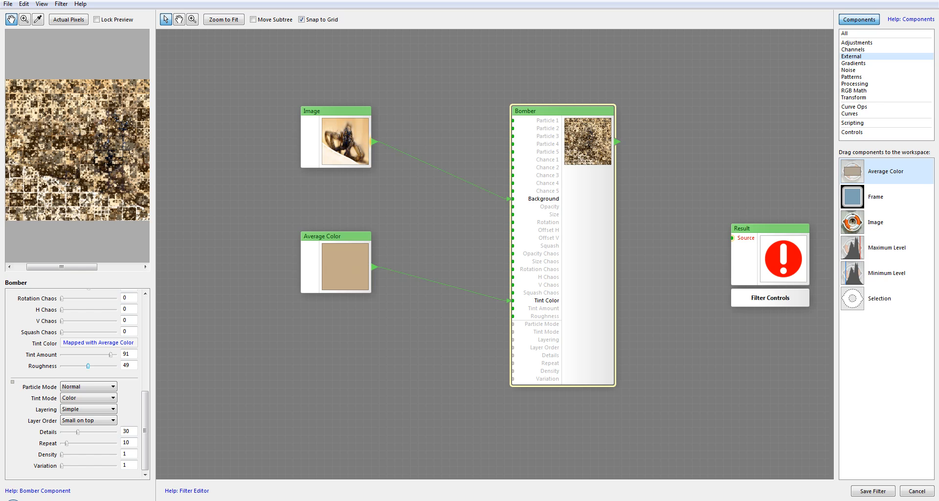
drag(88, 365, 102, 366)
click(91, 146)
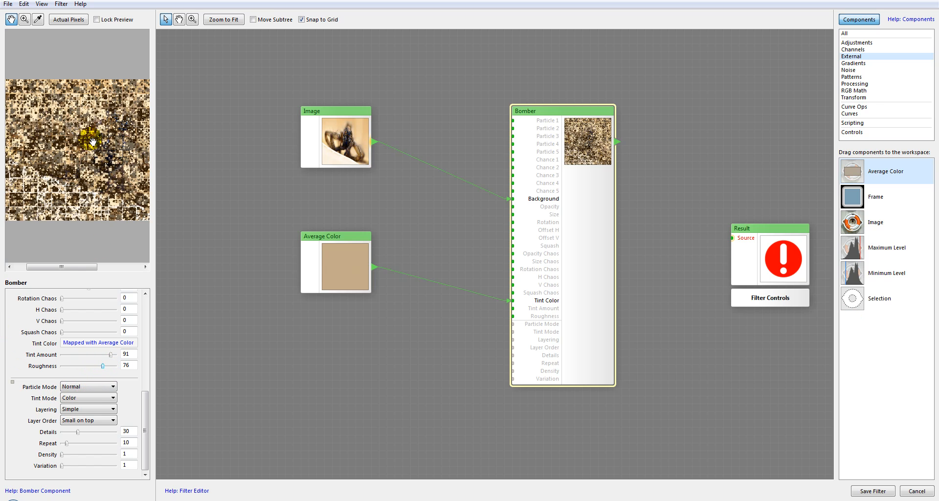
drag(90, 165, 135, 163)
Step: Set the Bomber's Roughness to 28 and inspect the result across the preview
drag(103, 367, 77, 366)
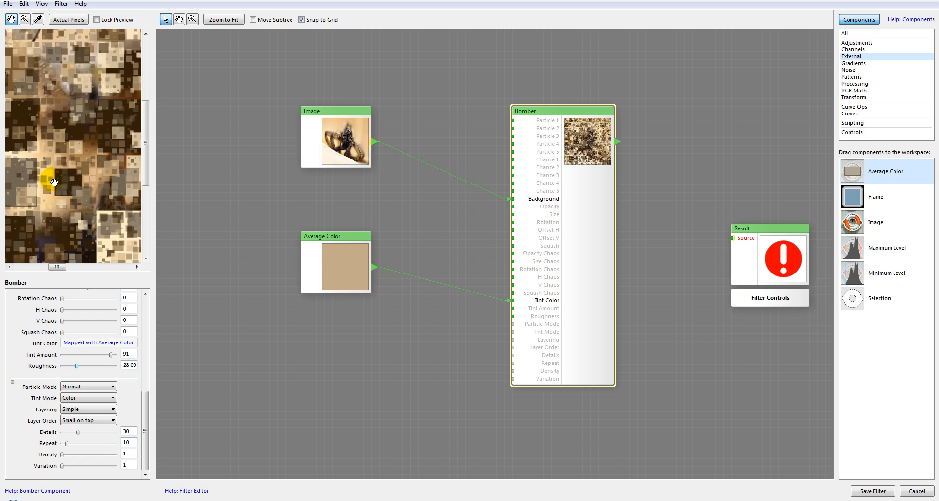
drag(46, 142, 112, 143)
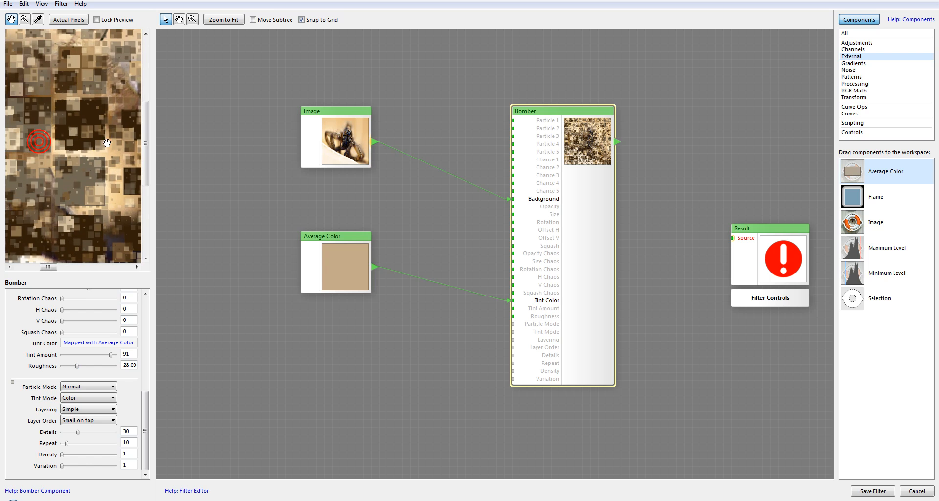
scroll(102, 142, down, 3)
scroll(101, 143, up, 1)
drag(83, 146, 112, 150)
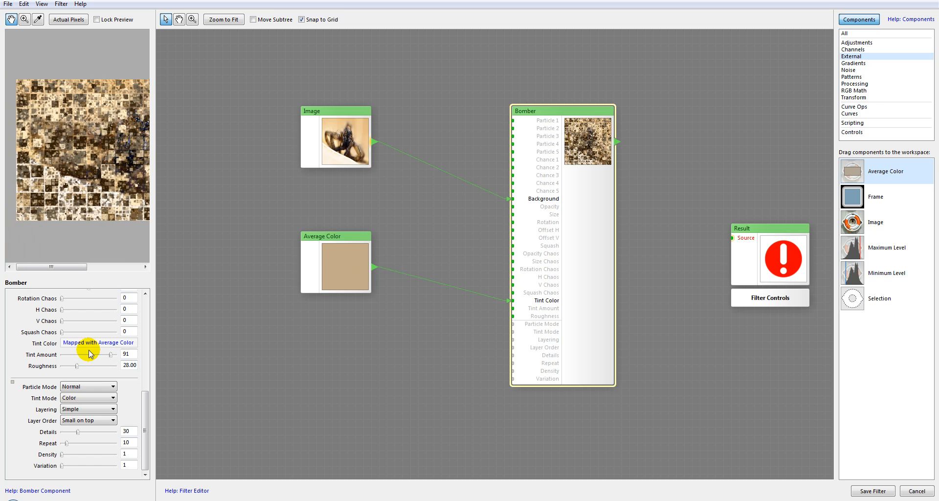
Step: Set the Bomber's Opacity Chaos to 76, Rotation Chaos to 83, H Chaos to 82 and V Chaos to 45, and inspect the scattered particles
mouse_move(77, 366)
mouse_down()
mouse_move(61, 364)
mouse_move(78, 367)
mouse_up()
drag(148, 397, 149, 366)
drag(62, 387, 106, 375)
drag(62, 353, 101, 353)
drag(111, 114, 18, 113)
drag(85, 142, 103, 112)
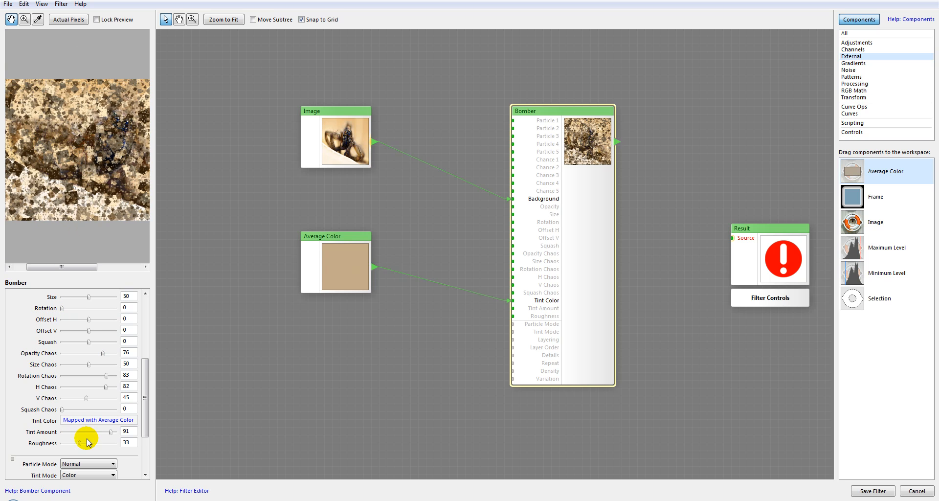
Step: Set the Bomber's Roughness to 48 and inspect the particle detail in the preview
mouse_move(77, 442)
mouse_down()
mouse_move(102, 444)
mouse_move(87, 444)
mouse_up()
drag(72, 151, 10, 150)
scroll(112, 145, up, 3)
scroll(112, 145, down, 3)
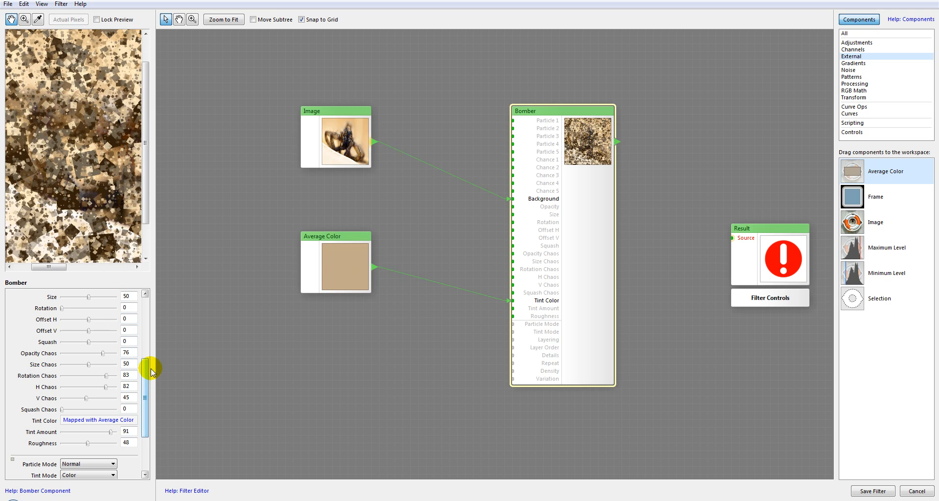
Step: Try Overlay as the Bomber's Particle Mode, inspect the blended particles across the preview, and return the mode to Normal
drag(147, 374, 152, 437)
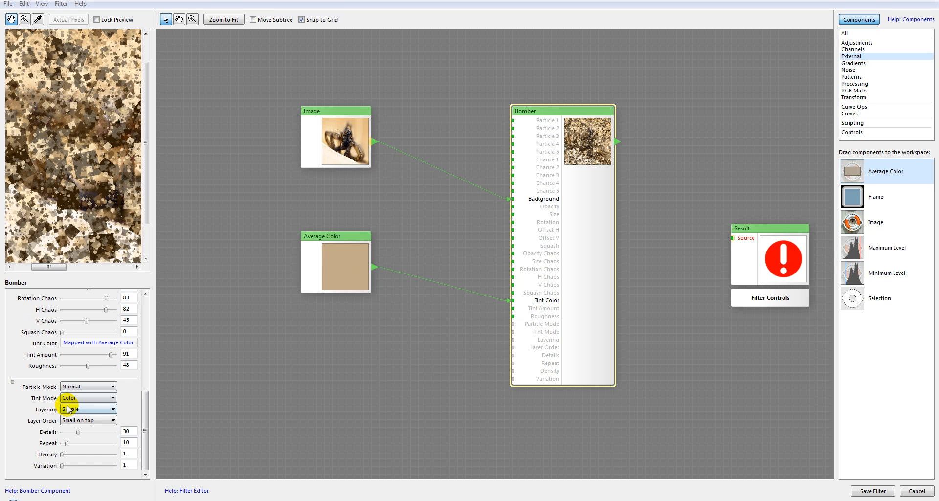
click(113, 387)
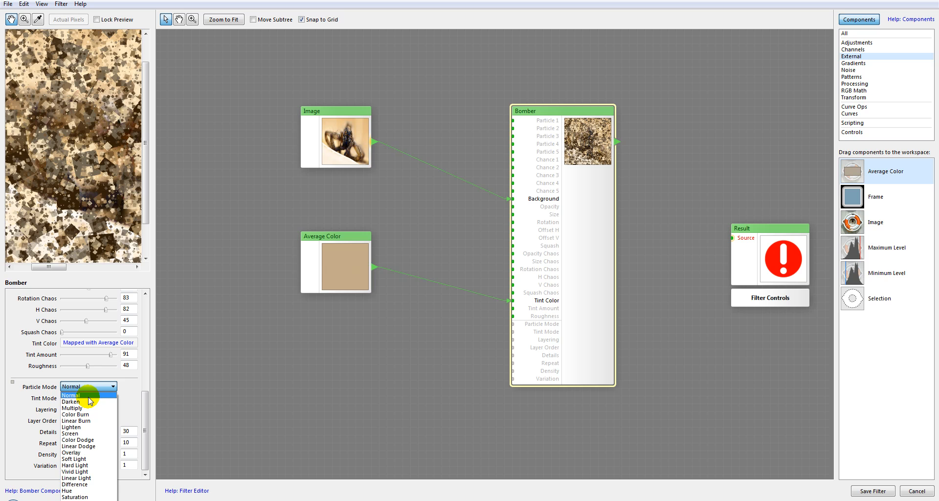
click(95, 452)
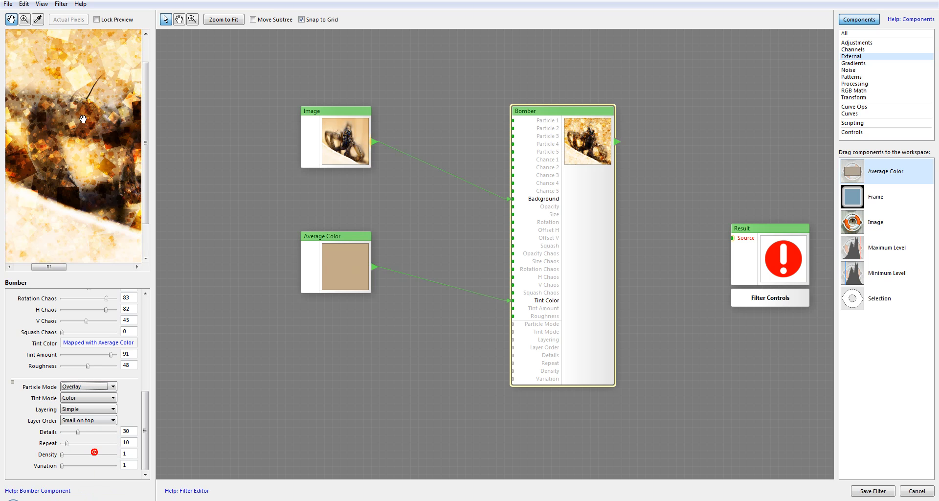
drag(95, 120, 14, 161)
mouse_move(90, 208)
mouse_down()
mouse_move(34, 209)
mouse_move(110, 201)
mouse_up()
drag(48, 172, 87, 169)
drag(48, 168, 101, 144)
scroll(52, 167, down, 1)
drag(82, 176, 1, 176)
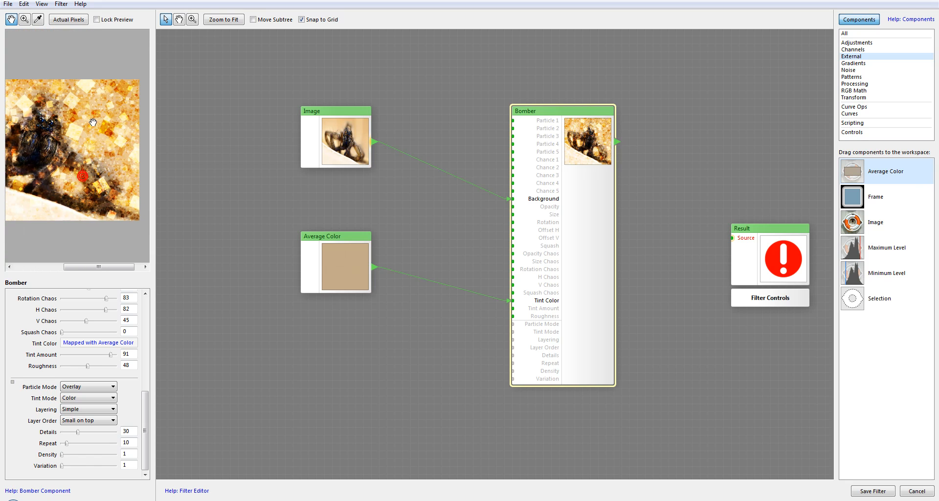
drag(56, 138, 101, 140)
drag(58, 164, 125, 165)
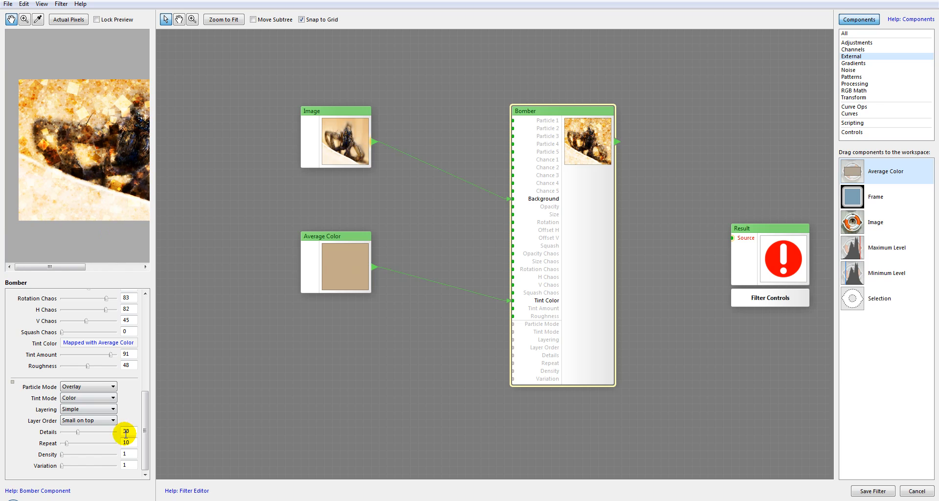
click(111, 386)
click(94, 394)
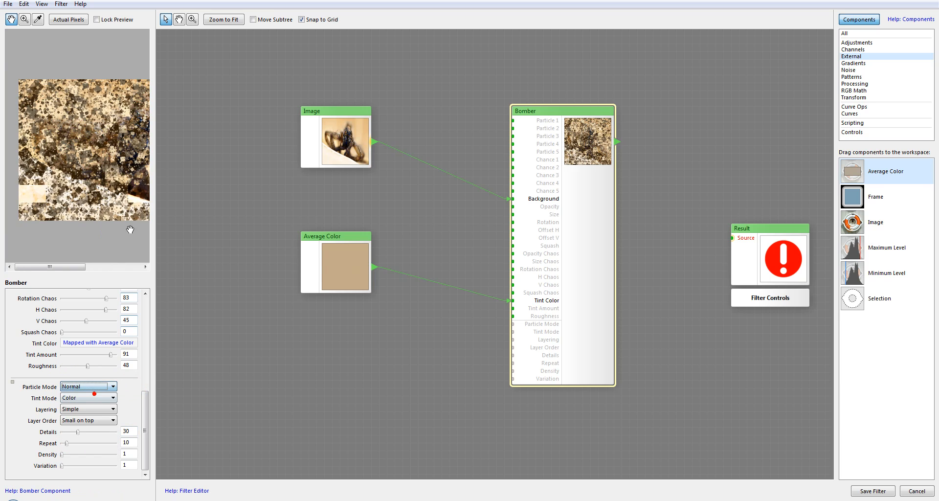
drag(125, 157, 30, 157)
Step: Set the Bomber's Particle Mode to Soft Light and inspect the blended particles in the preview
click(96, 386)
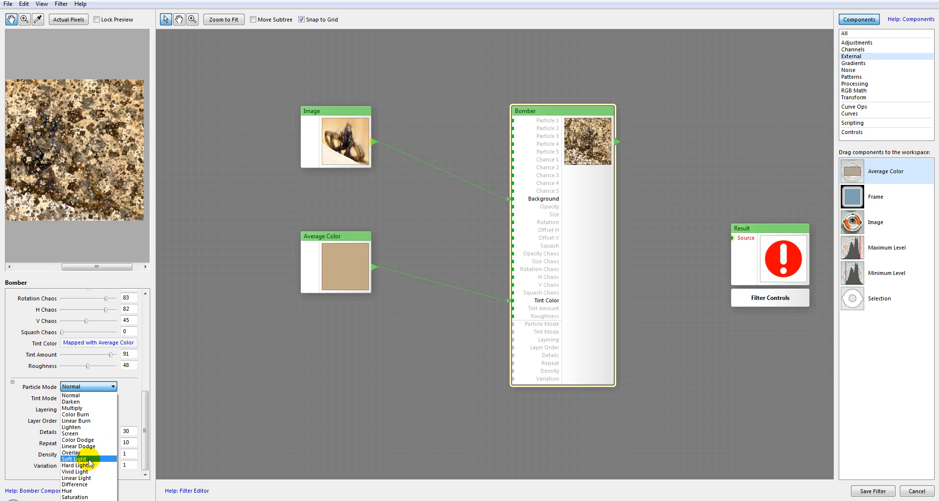
click(90, 461)
drag(104, 147, 89, 156)
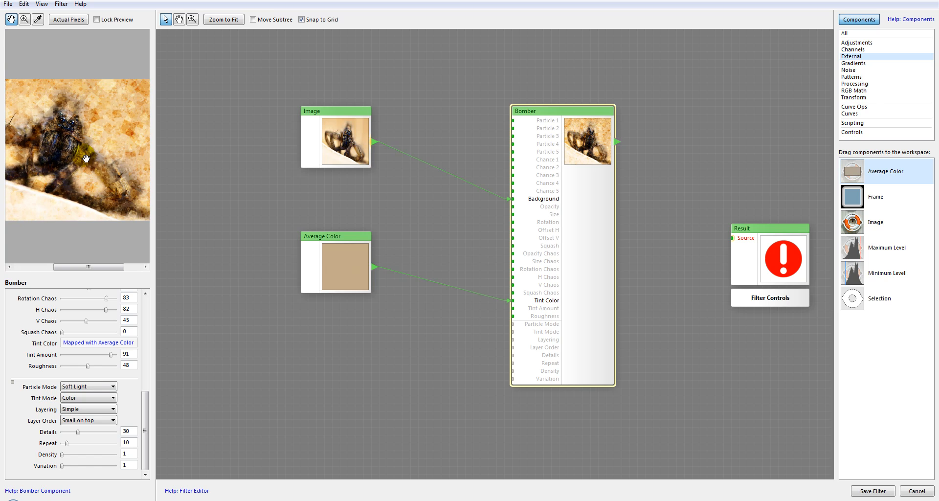
drag(61, 126, 69, 147)
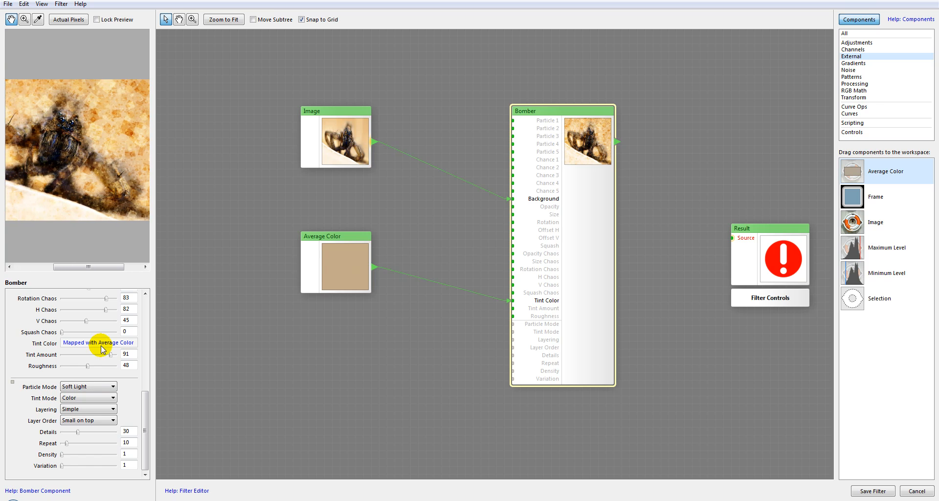
Step: Try Overlay as the Bomber's Tint Mode and inspect the particle colors in the preview
click(80, 399)
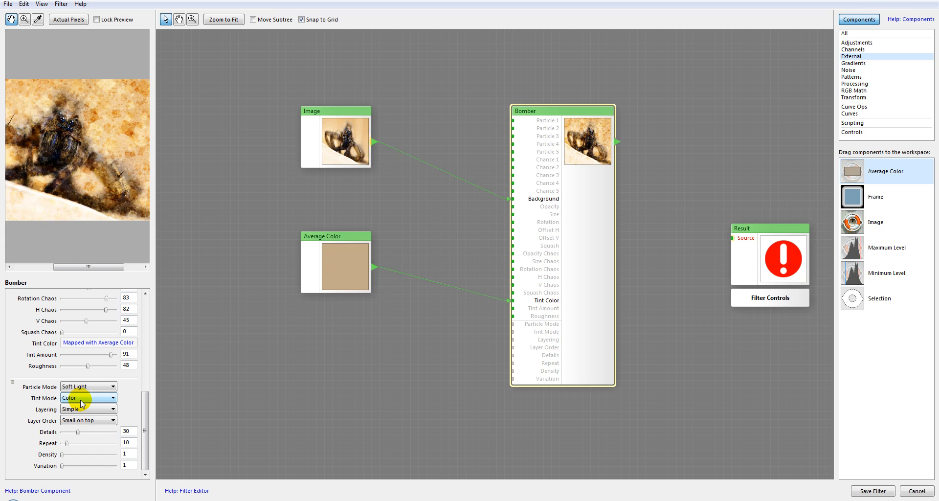
click(83, 398)
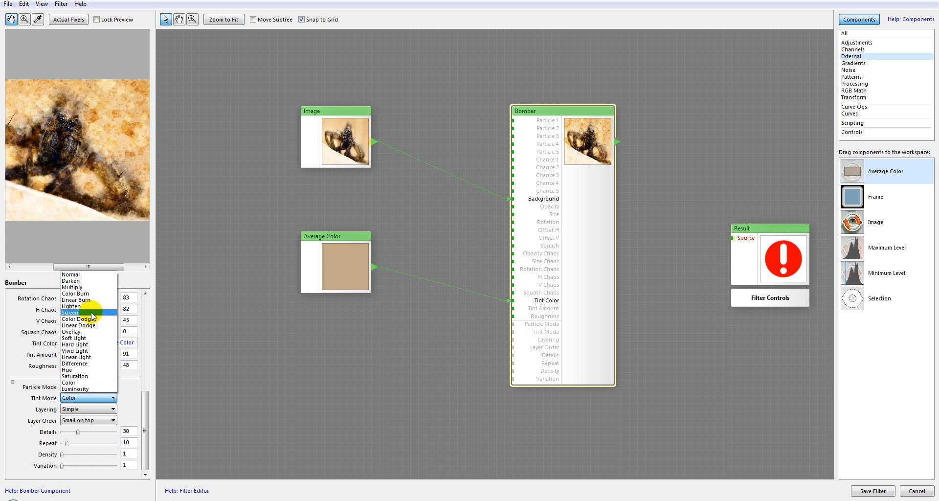
click(90, 332)
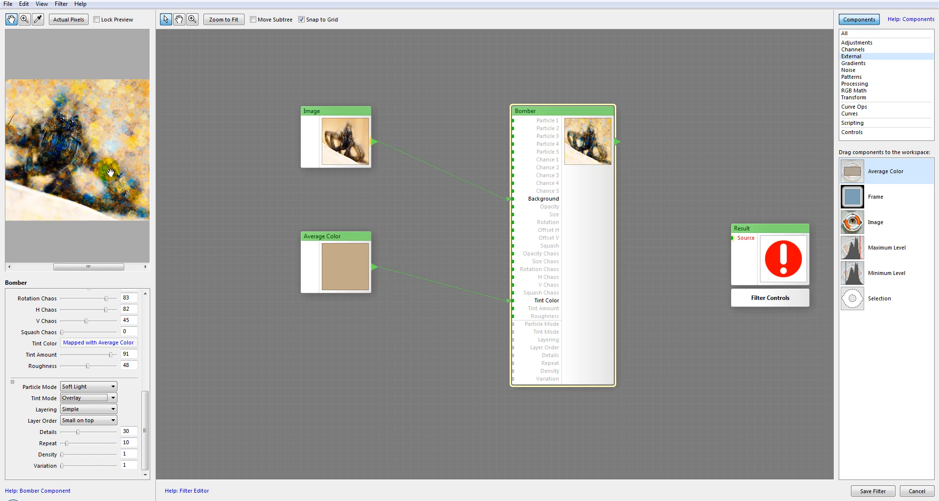
drag(58, 147, 126, 147)
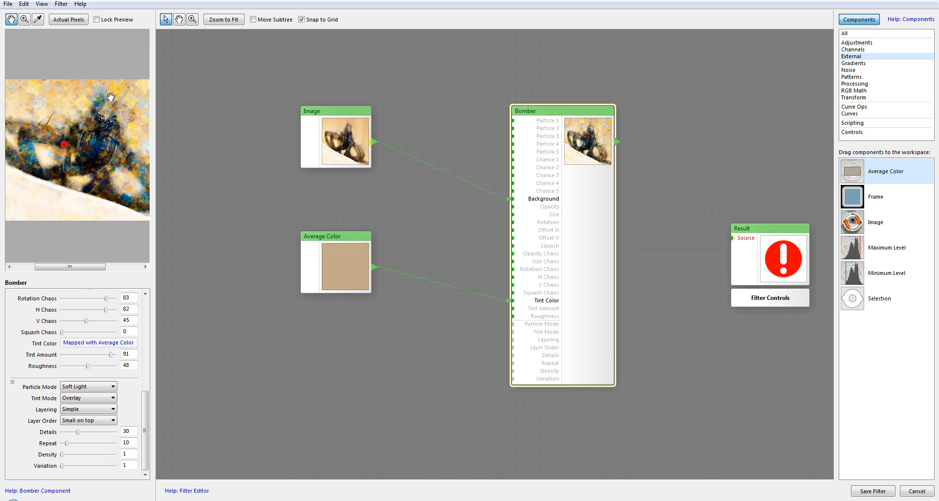
Step: Set the Bomber's Tint Mode to Saturation and inspect the particle colors in the preview
click(97, 397)
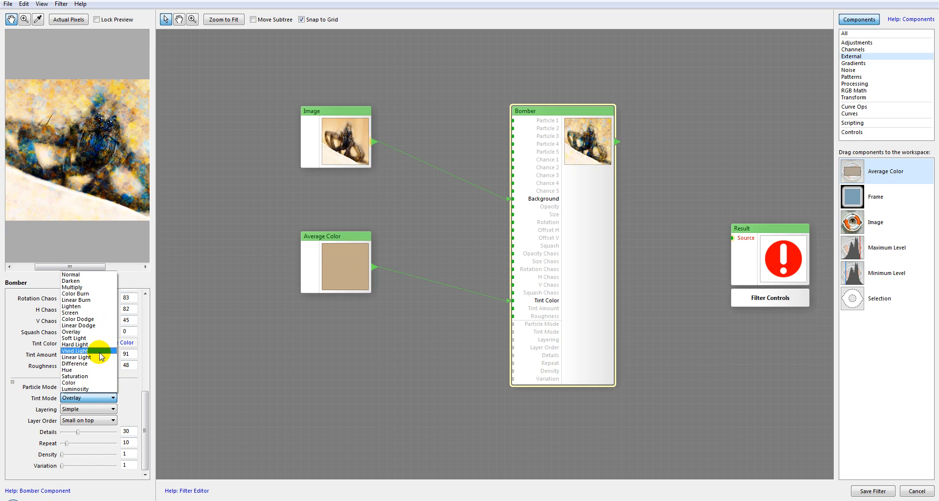
click(91, 377)
drag(133, 152, 90, 157)
scroll(89, 156, left, 3)
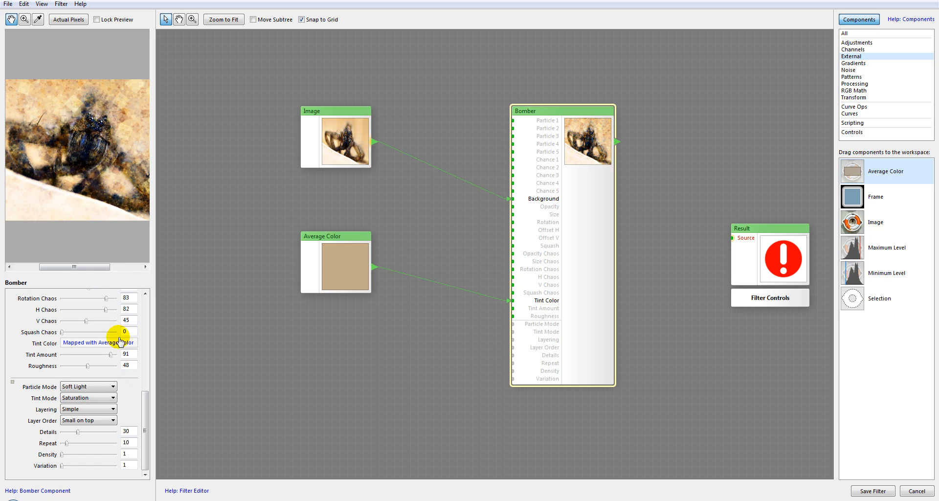
Step: Try Simple (Normalized) as the Bomber's Layering and inspect the particles up close
click(80, 410)
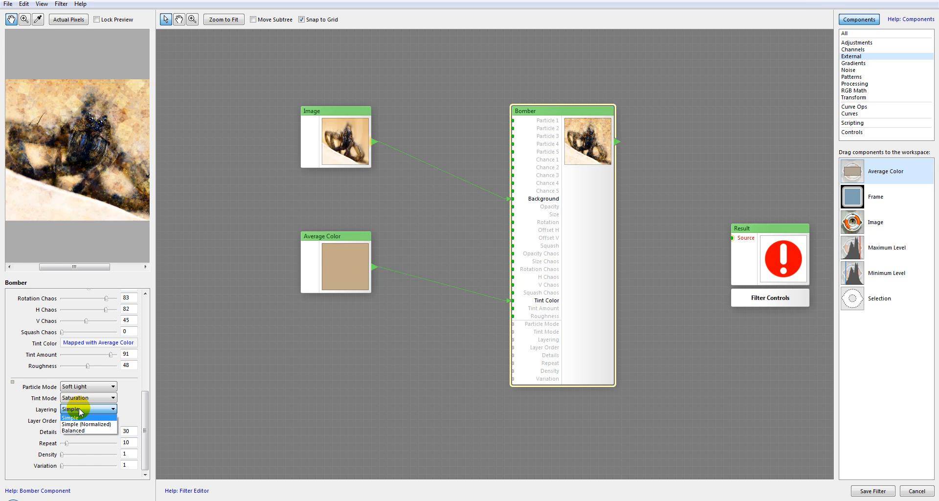
key(Escape)
key(alt+Tab)
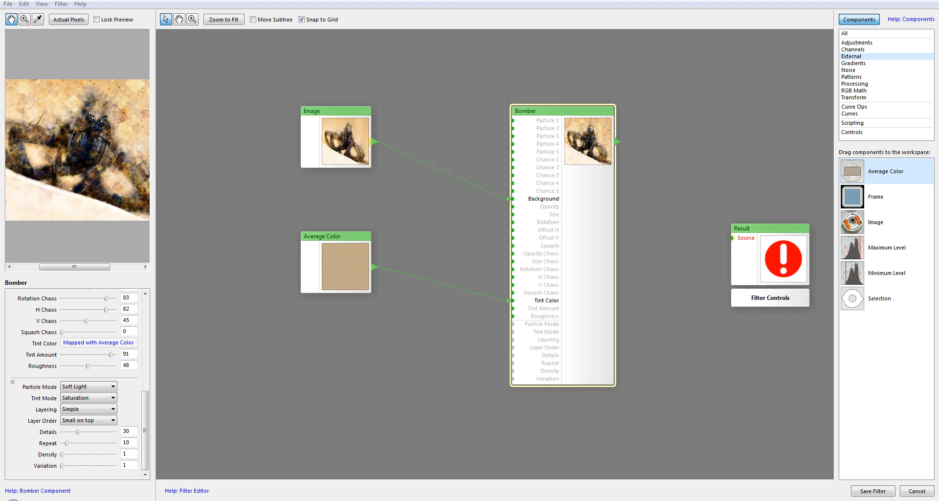
click(104, 415)
click(94, 424)
click(94, 150)
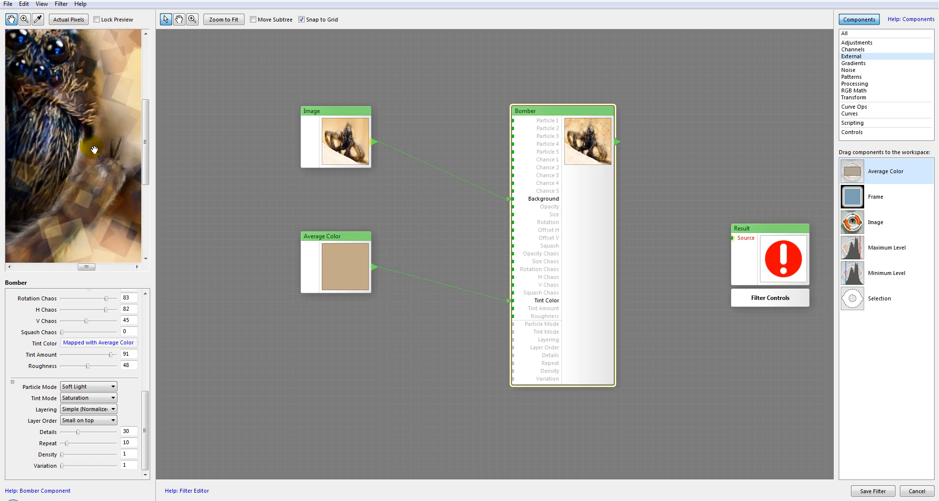
scroll(94, 149, down, 1)
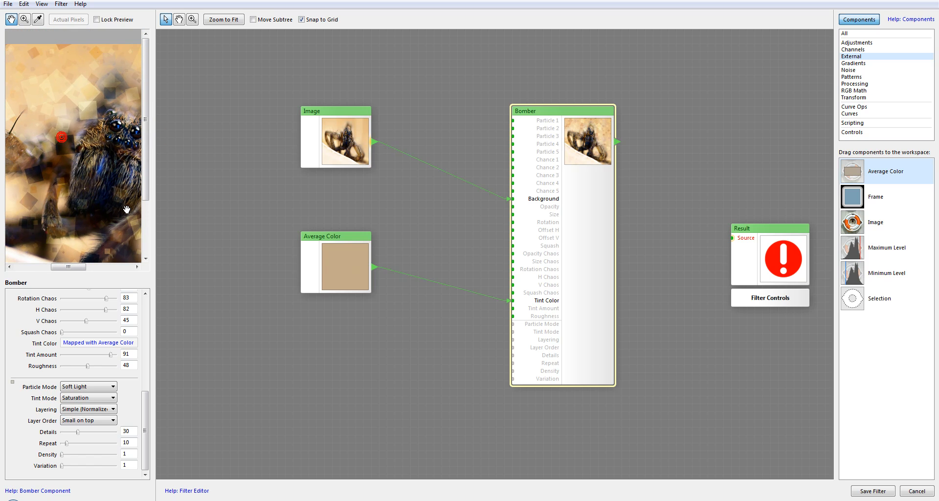
Step: Try Balanced as the Bomber's Layering, inspect the preview, and return Layering to Simple
click(87, 410)
click(93, 431)
click(126, 299)
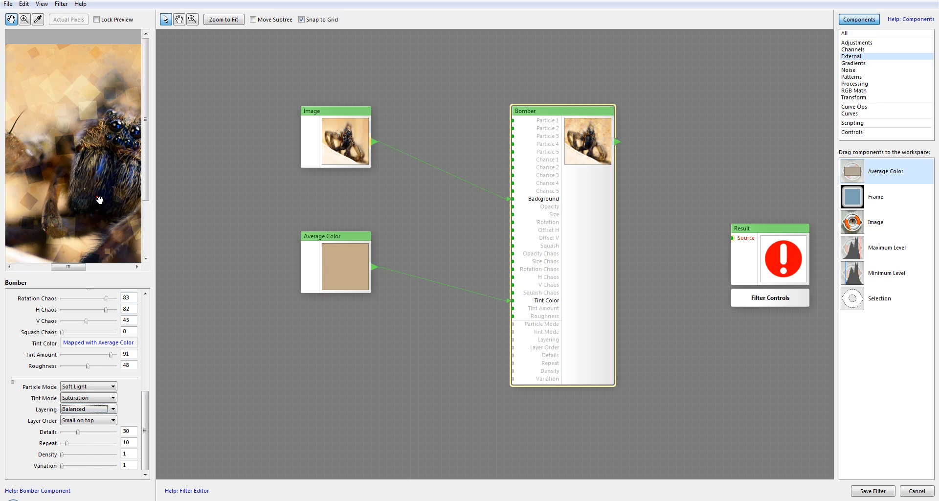
drag(99, 200, 28, 181)
click(101, 411)
click(90, 419)
mouse_move(47, 130)
mouse_down()
mouse_move(38, 126)
mouse_move(39, 150)
mouse_move(106, 163)
mouse_up()
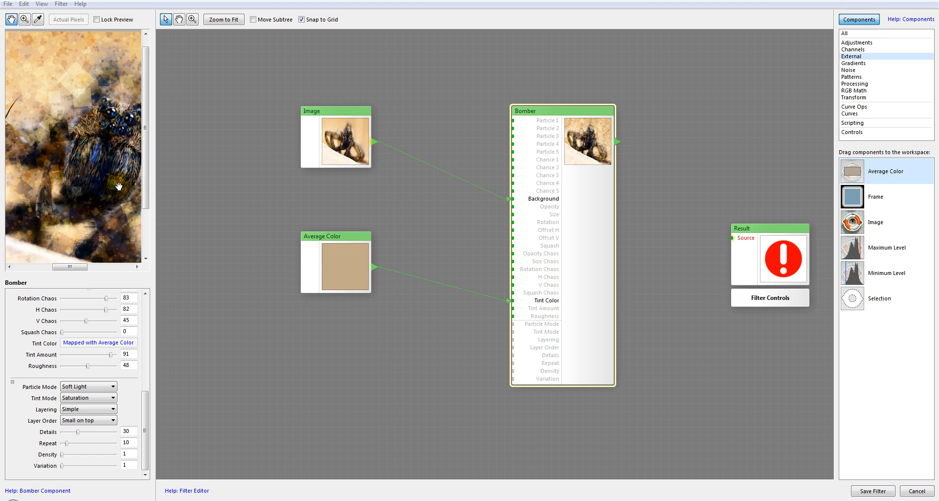
Step: Examine how the particles with Simple layering blend with the spider and its background across the preview
mouse_move(62, 175)
mouse_down()
mouse_move(23, 110)
mouse_move(69, 151)
mouse_move(95, 143)
mouse_up()
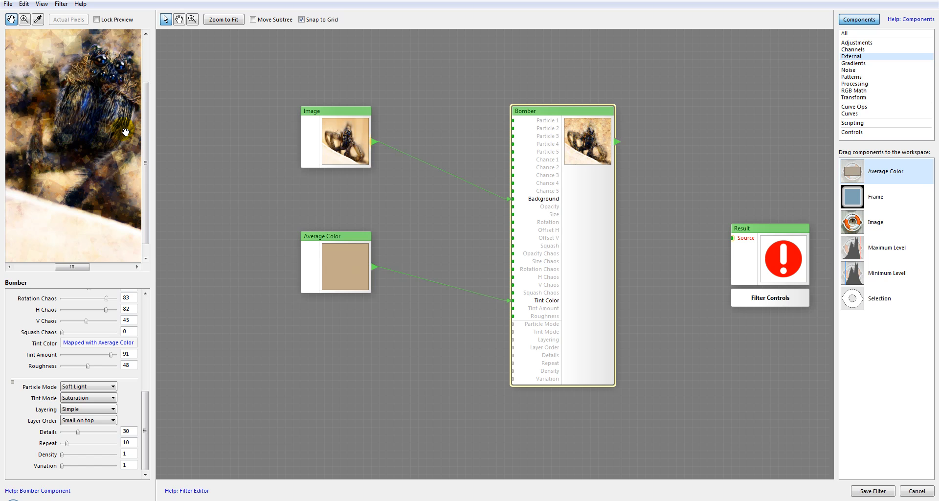
drag(46, 182, 43, 163)
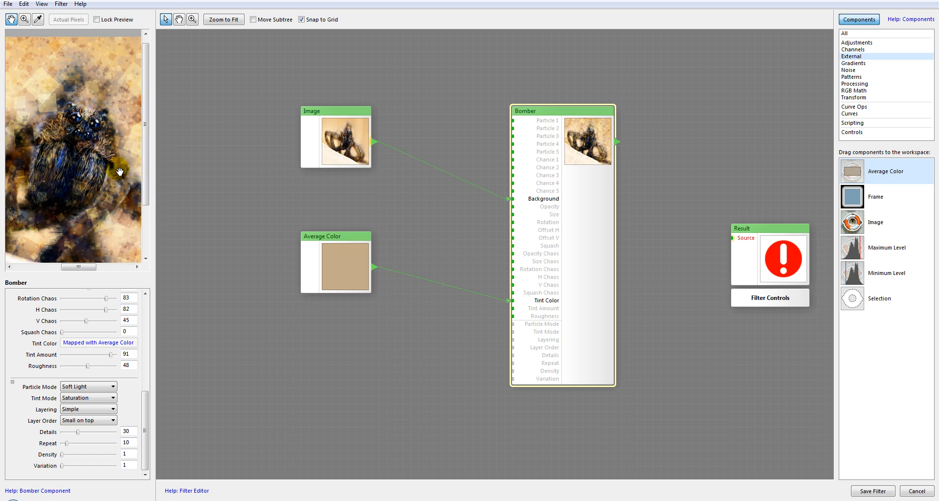
drag(119, 172, 96, 147)
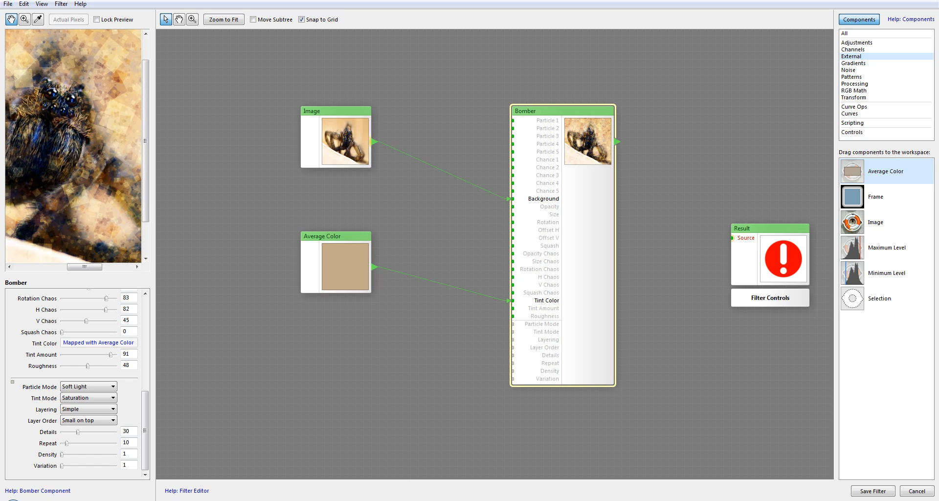
drag(10, 156, 81, 118)
drag(33, 135, 34, 175)
drag(99, 133, 84, 186)
Step: Set the Bomber's Details to 85 and inspect the result in the preview
click(87, 448)
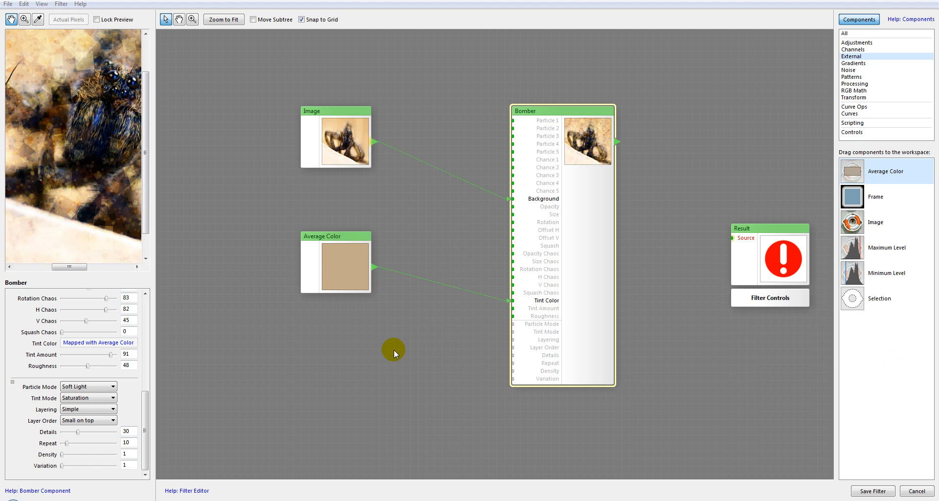
drag(77, 434, 107, 432)
drag(111, 159, 75, 194)
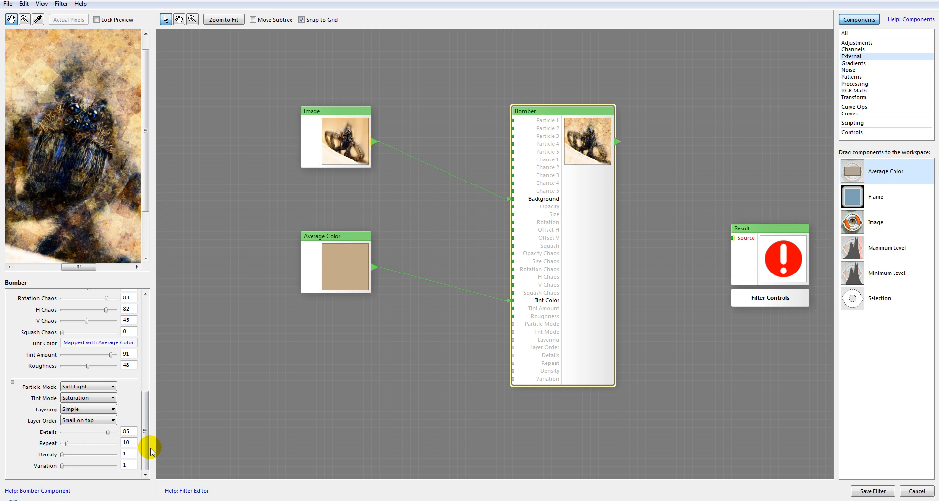
Step: Try the Bomber's Repeat at 83 and inspect the particle size and density around the spider
drag(67, 443, 106, 443)
drag(59, 193, 88, 150)
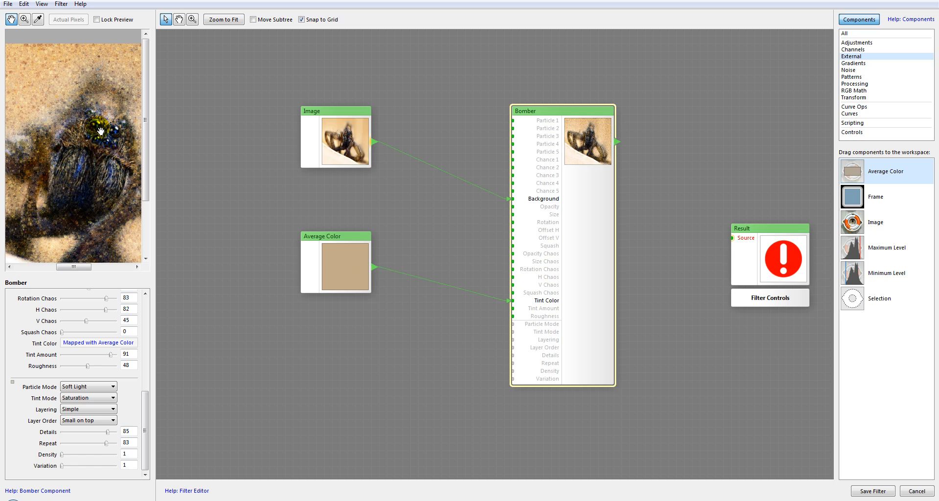
drag(95, 133, 73, 124)
Step: Set the Bomber's Repeat to 15 and inspect the result in the preview
click(116, 385)
drag(114, 447, 69, 445)
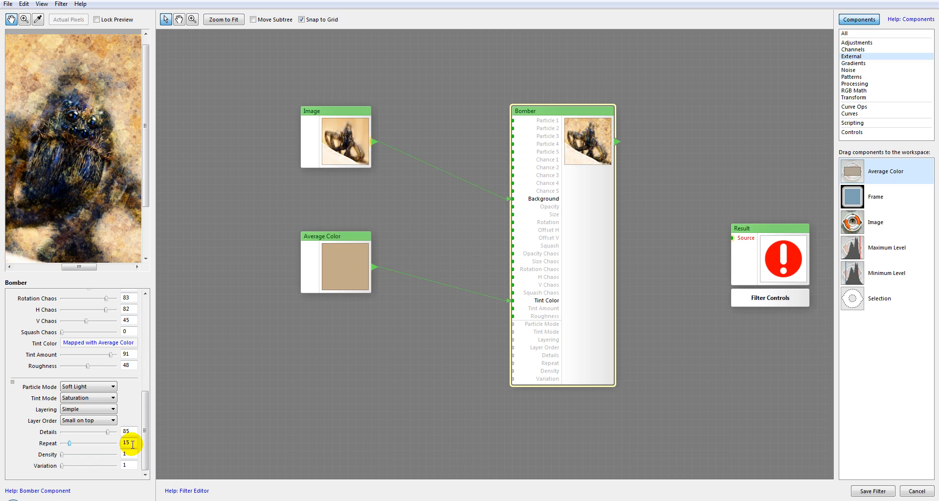
drag(49, 133, 81, 117)
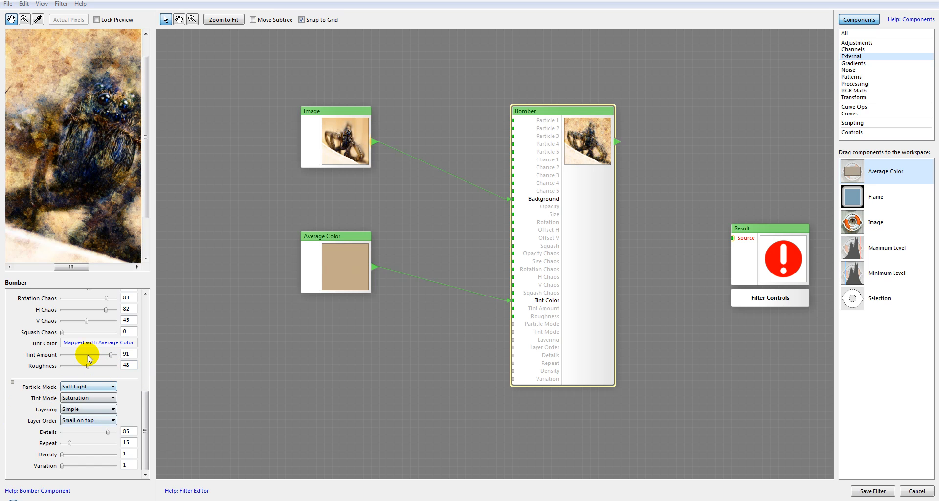
Step: Try the Bomber's Density at 4, then return it to 1
scroll(142, 415, up, 5)
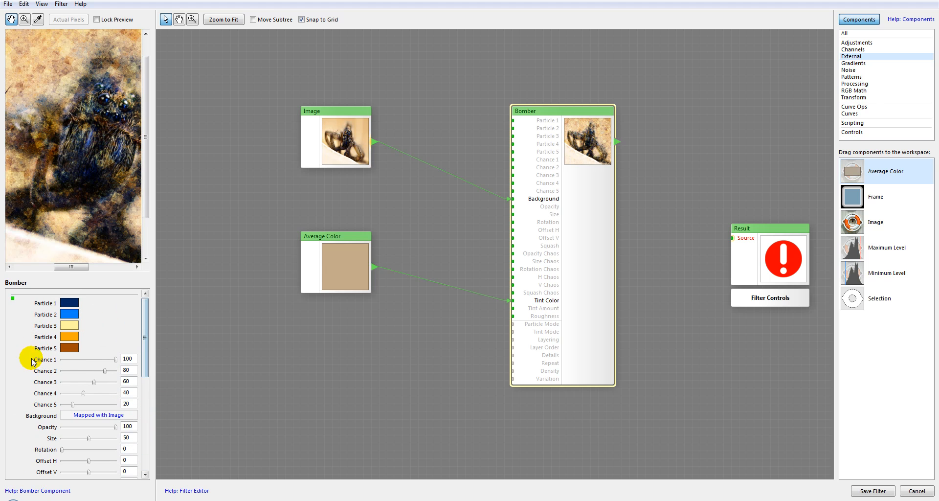
drag(147, 317, 145, 441)
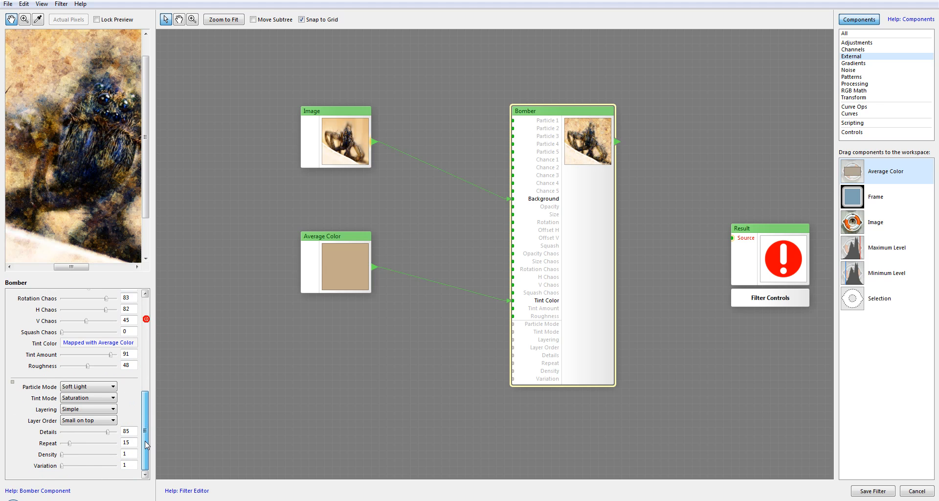
drag(66, 455, 112, 457)
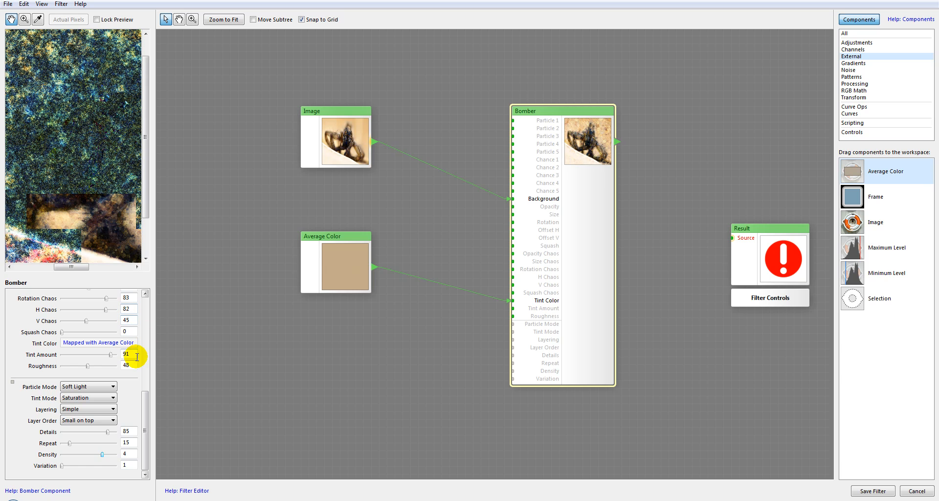
drag(102, 454, 63, 456)
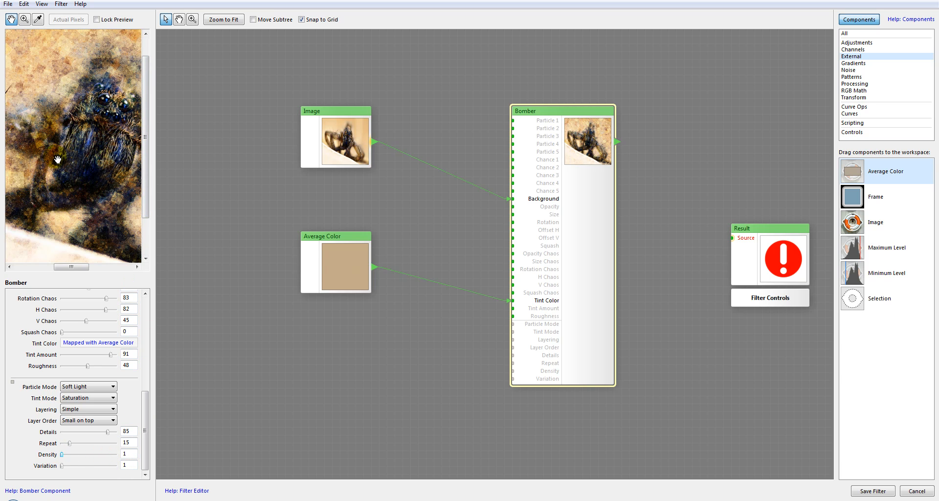
Step: Try two higher Variation values on the Bomber and inspect how the particles around the spider are rearranged
drag(89, 78, 44, 55)
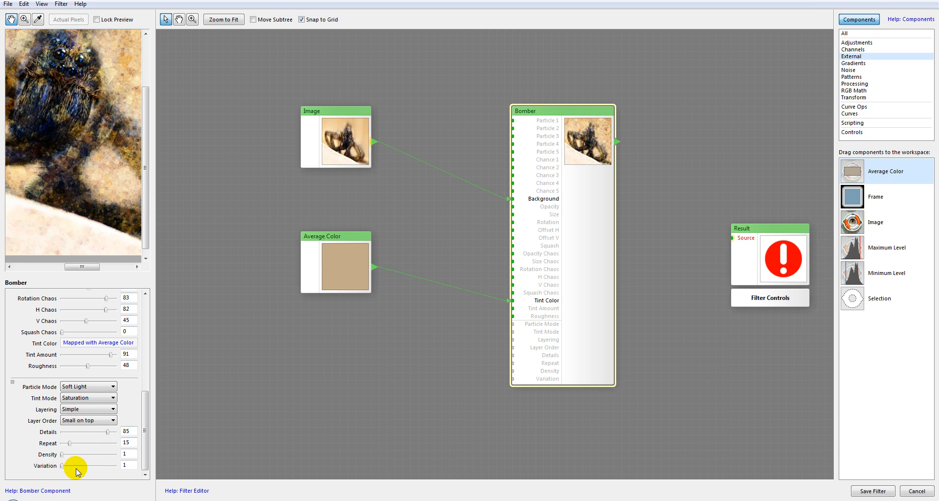
drag(83, 165, 133, 194)
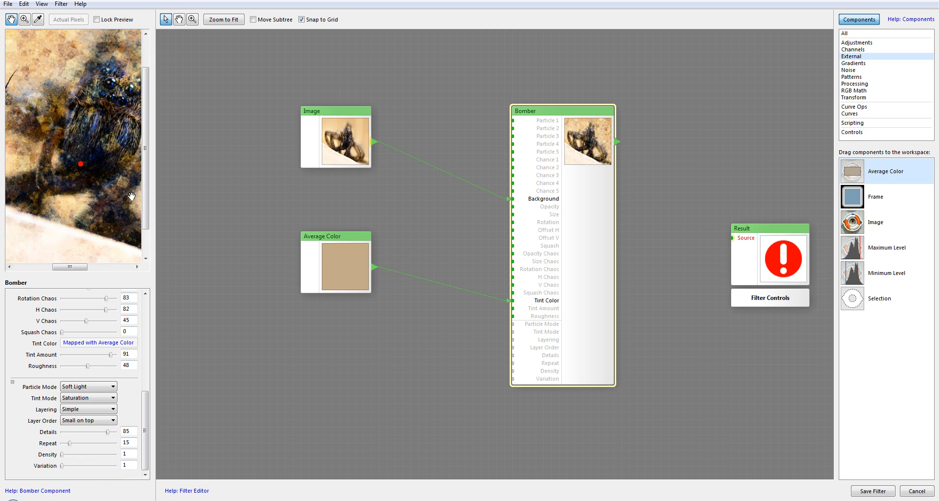
drag(68, 467, 96, 467)
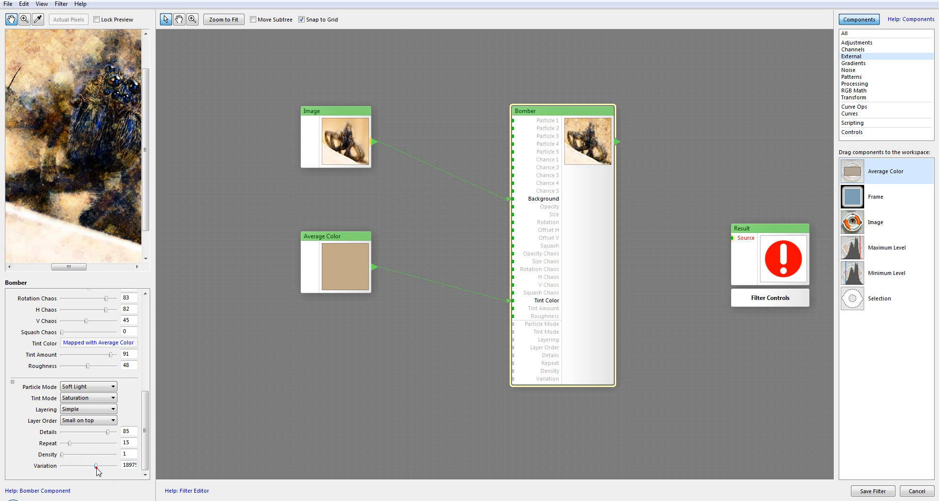
drag(125, 150, 83, 152)
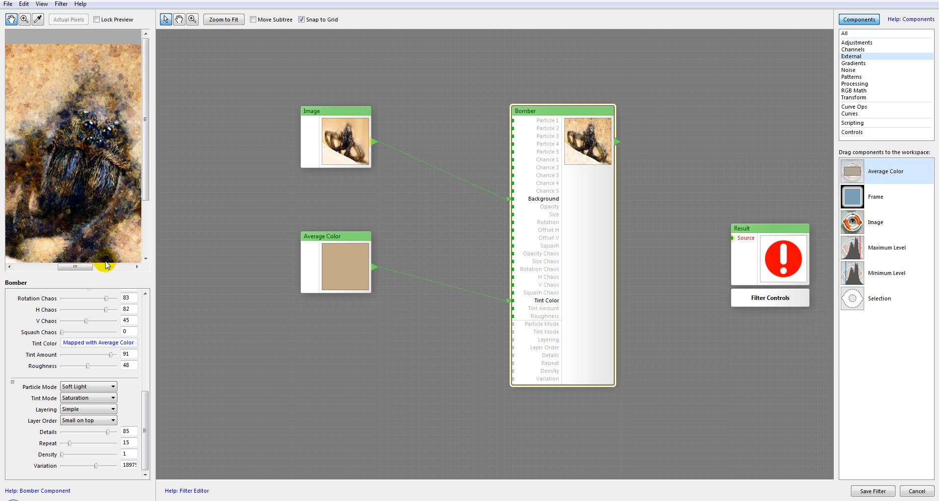
drag(94, 471, 105, 467)
drag(58, 198, 117, 139)
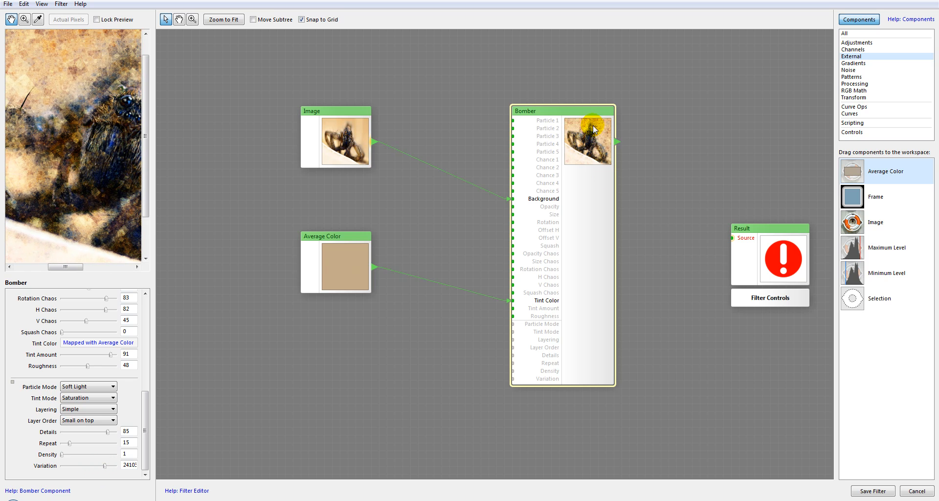
Step: Reposition the Bomber and Image components, and connect the Bomber's output to the Result's Source
drag(593, 125, 591, 101)
drag(357, 133, 340, 149)
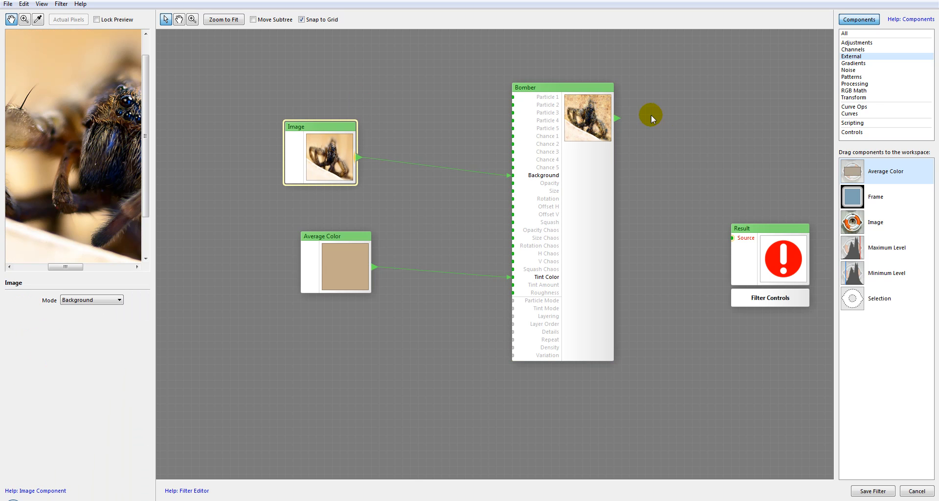
drag(617, 118, 732, 237)
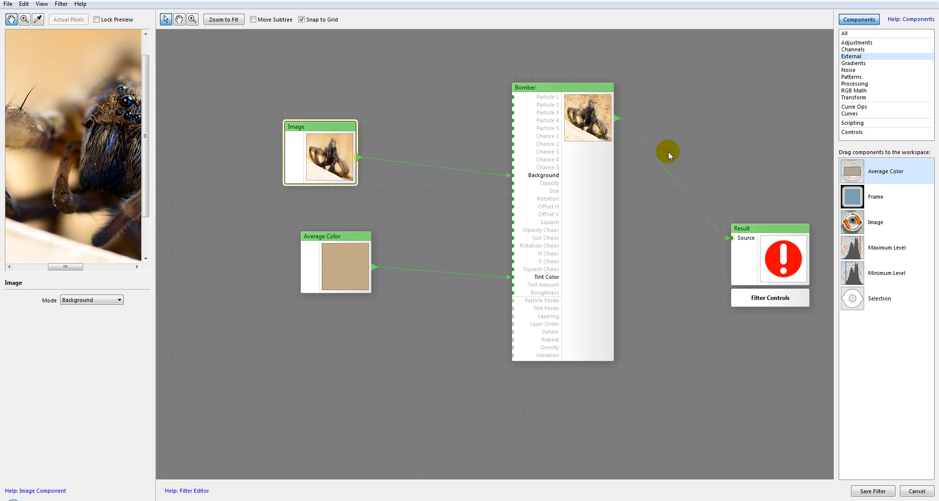
Step: Show the Patterns components and point out Bomber (HDR) among them
click(851, 77)
click(865, 85)
click(851, 76)
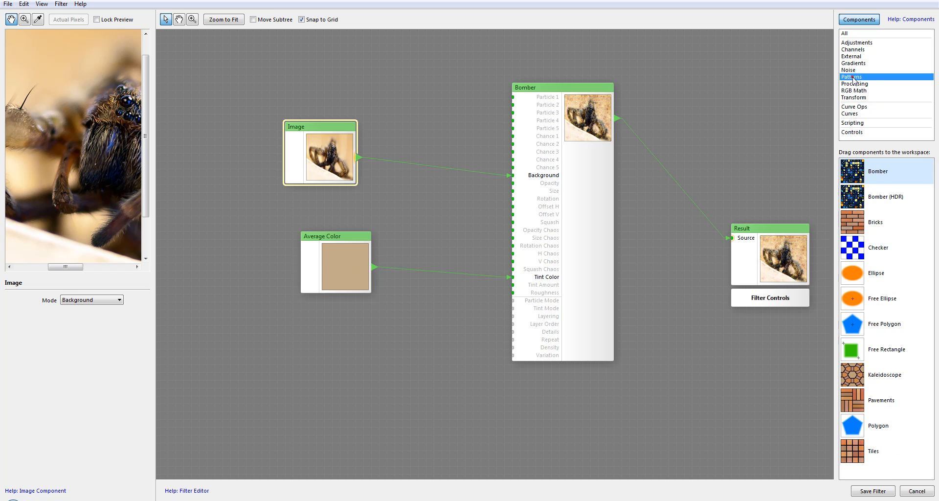
click(877, 201)
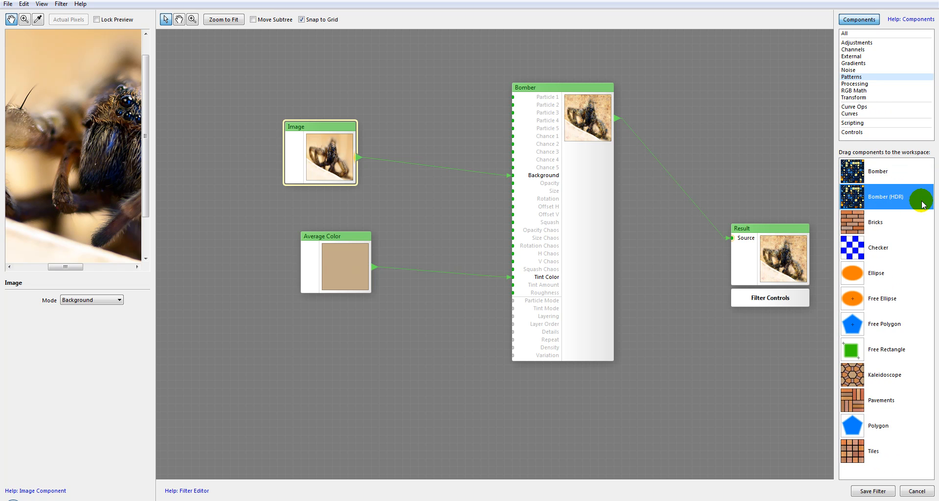
click(890, 199)
Step: Delete the Bomber, Image and Average Color components from the workspace
click(561, 117)
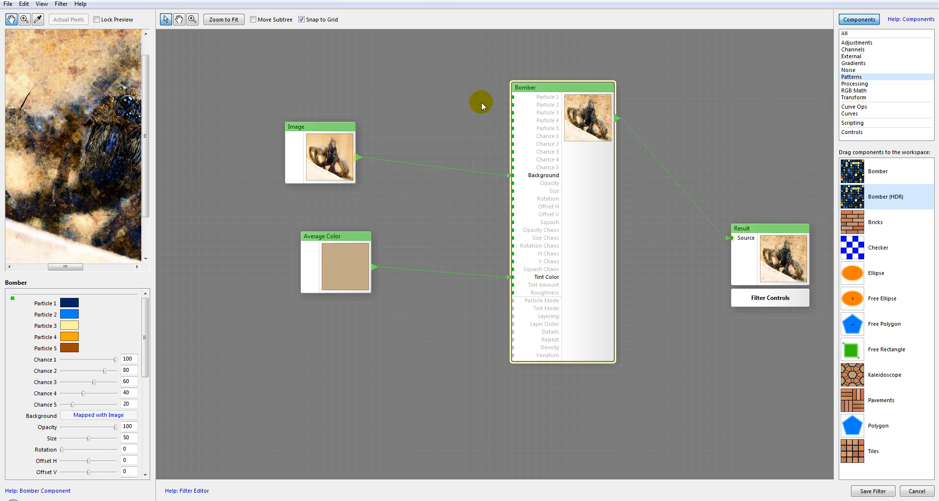
key(Delete)
click(353, 133)
key(Delete)
click(340, 266)
key(Delete)
Step: Add a Bricks component to the middle of the workspace and inspect its pattern in the preview
drag(859, 225, 436, 125)
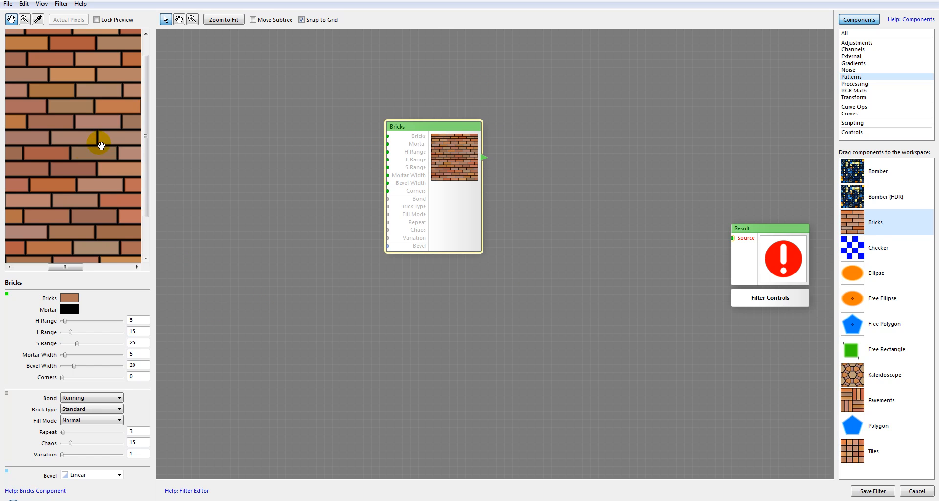
drag(21, 176, 77, 196)
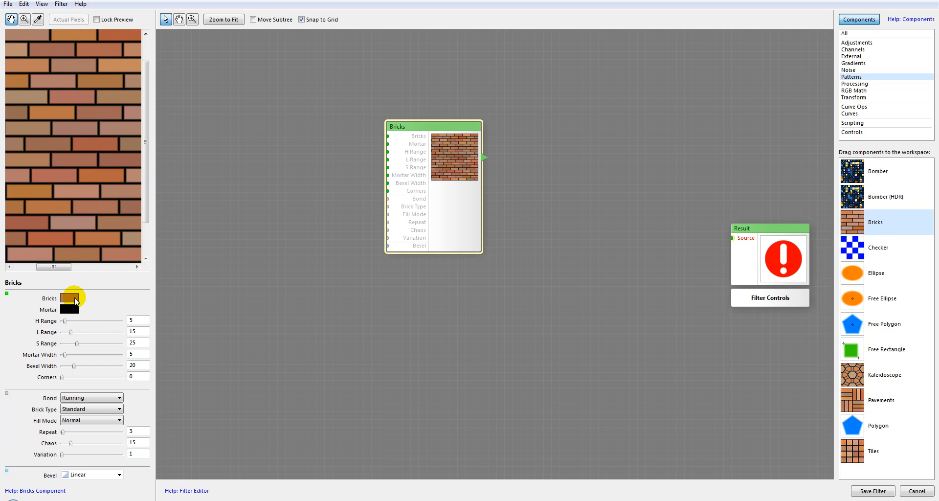
drag(409, 125, 417, 126)
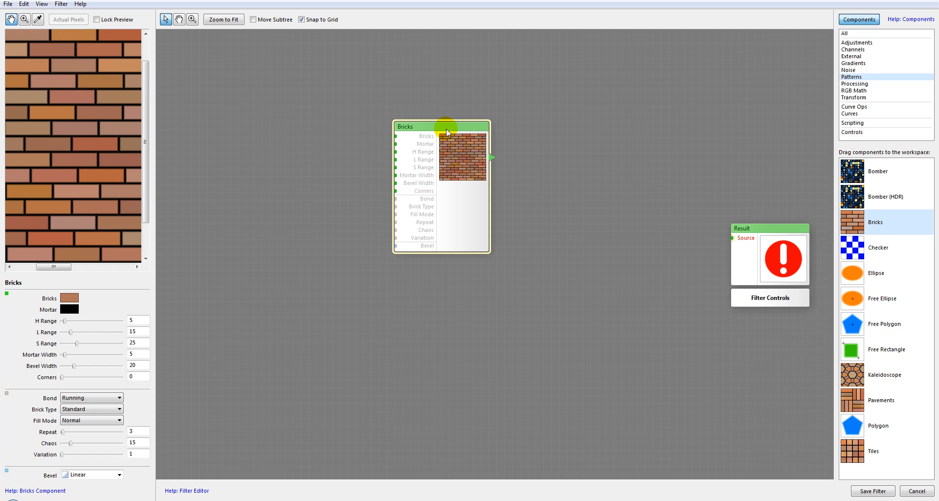
drag(446, 129, 462, 129)
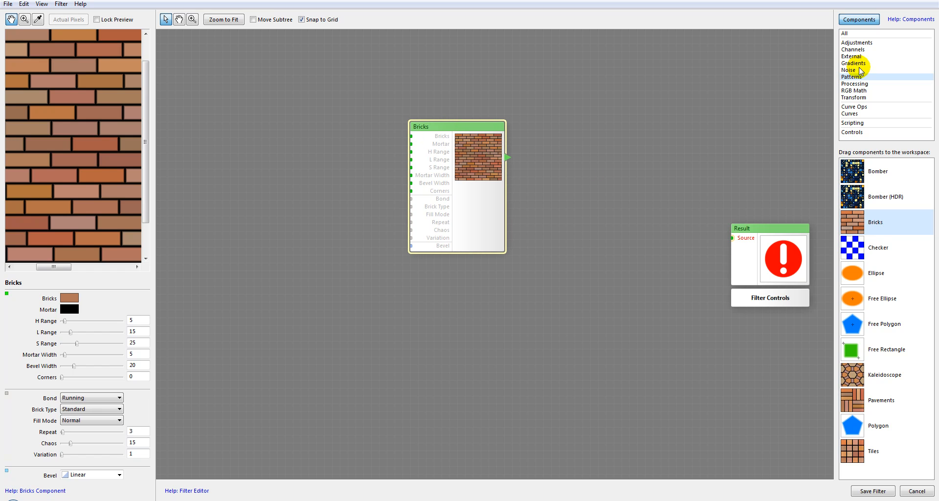
Step: Add a 3-Color Gradient, map it to the Bricks' Mortar, and view the Bricks result
click(854, 63)
drag(852, 222, 249, 81)
click(861, 167)
drag(304, 118, 411, 144)
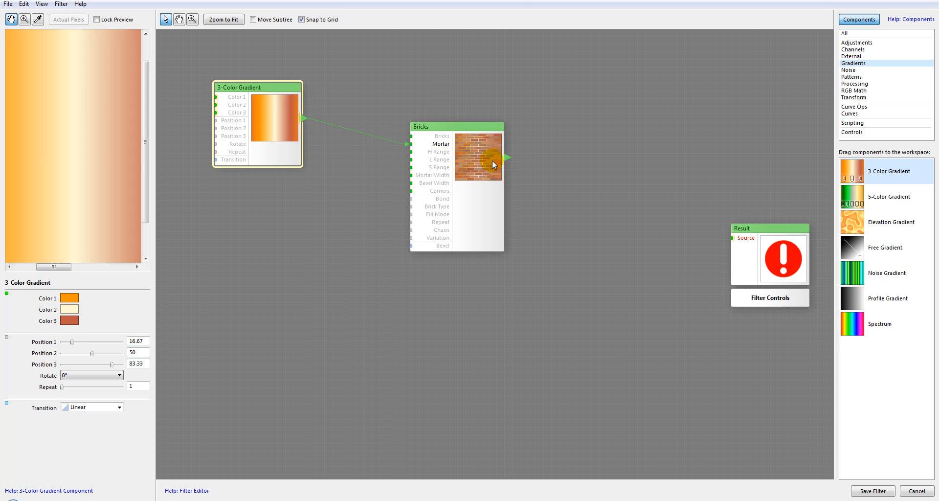
click(474, 159)
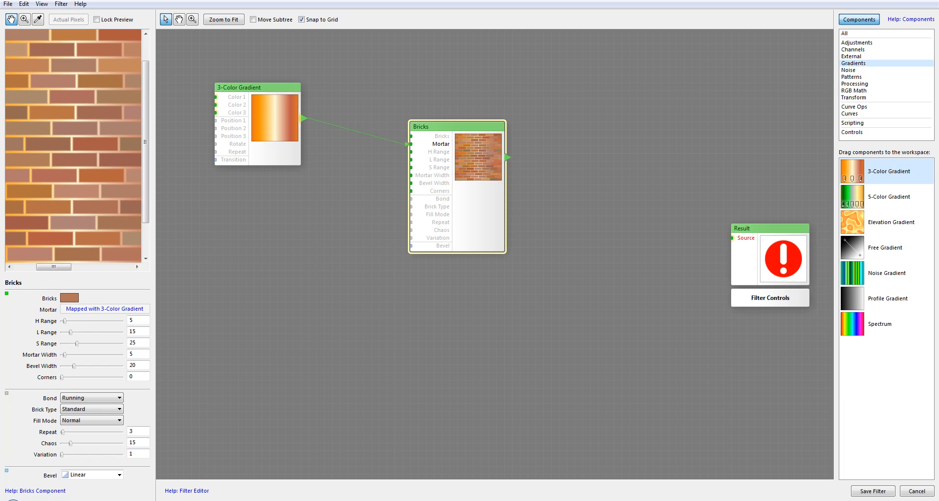
Step: Set the Bricks' H Range to 4, L Range to 3 and S Range to 4
click(78, 318)
drag(72, 324, 93, 325)
drag(263, 87, 270, 123)
click(392, 139)
click(430, 151)
drag(92, 321, 64, 323)
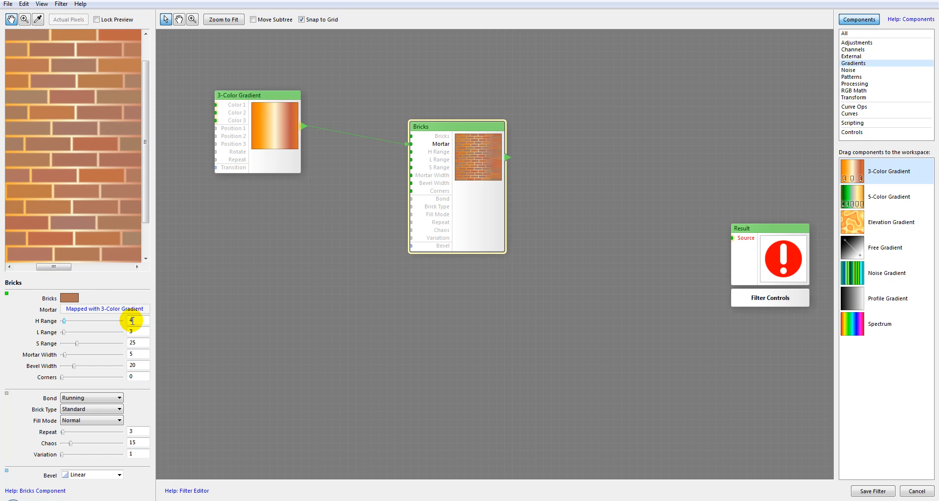
mouse_move(98, 345)
mouse_down()
mouse_move(78, 345)
mouse_move(91, 345)
mouse_up()
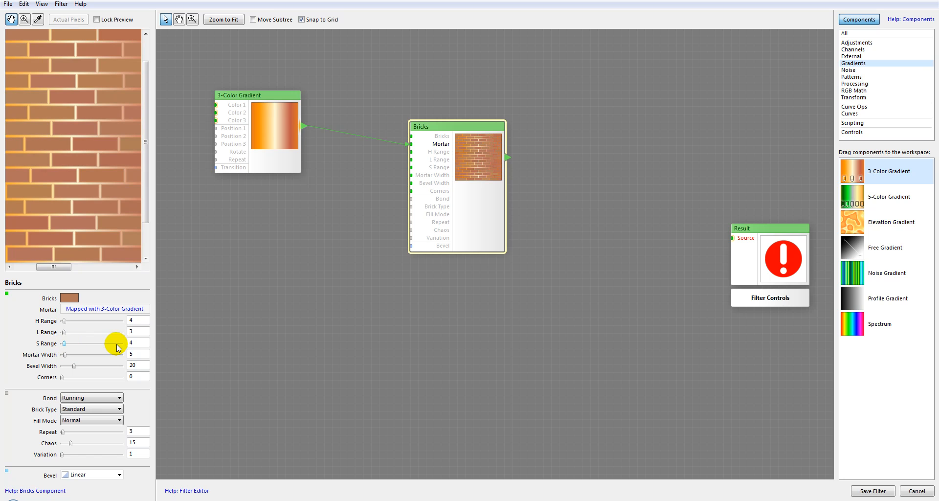
Step: Set the Bricks' Mortar Width to 0, Bevel Width to 10 and Corners to 15
drag(66, 359, 96, 362)
mouse_move(82, 359)
mouse_down()
mouse_move(69, 358)
mouse_move(92, 359)
mouse_move(58, 356)
mouse_move(98, 364)
mouse_move(87, 365)
mouse_up()
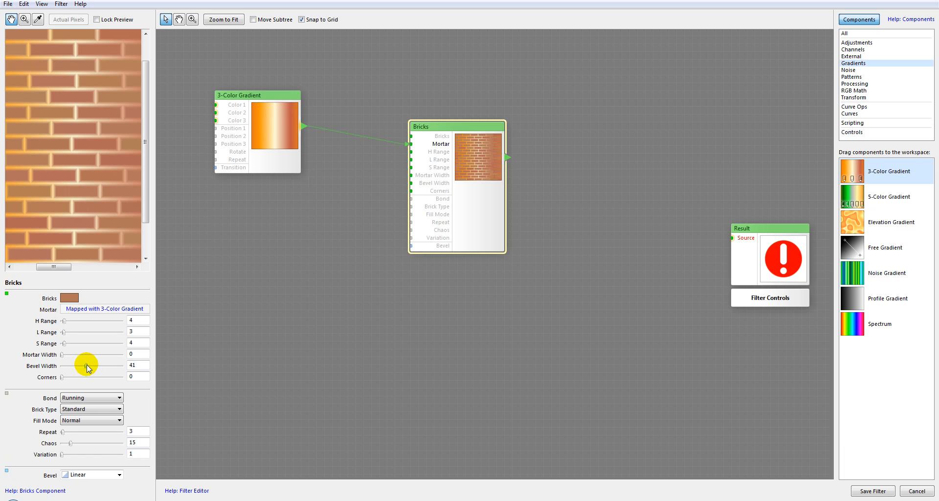
mouse_move(86, 366)
mouse_down()
mouse_move(63, 366)
mouse_move(93, 379)
mouse_up()
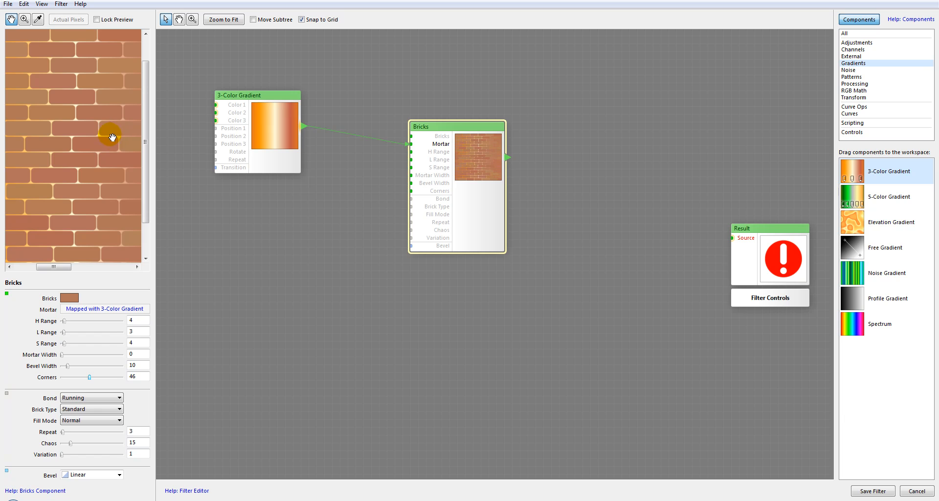
drag(108, 381, 70, 379)
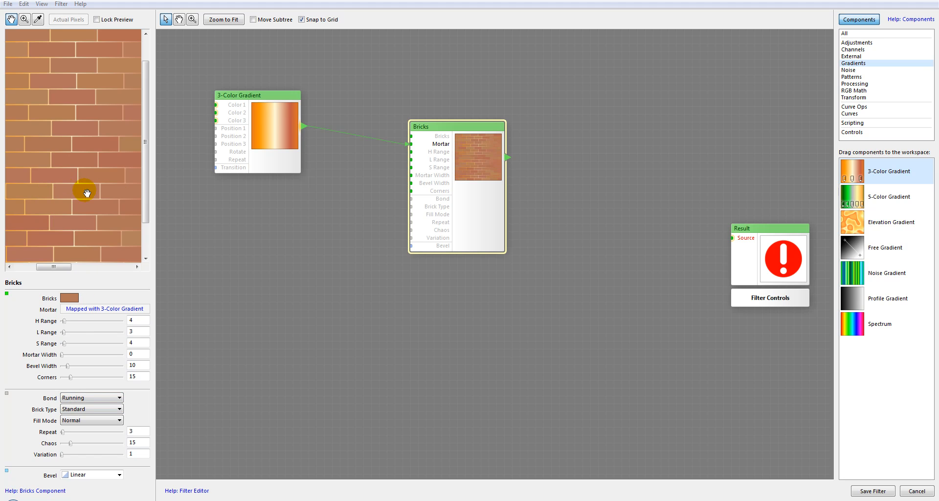
Step: Try the Running 1/3, Running 2/3 and Racking Left bonds on the Bricks
click(92, 397)
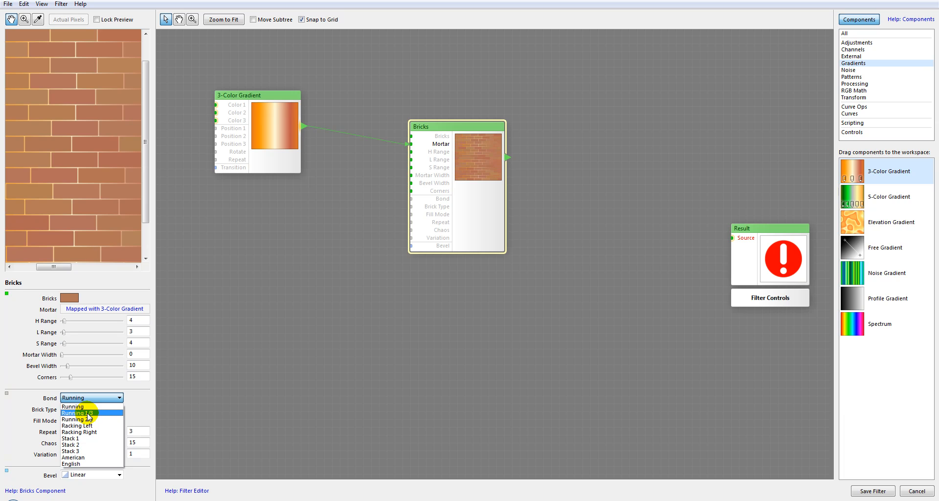
click(88, 414)
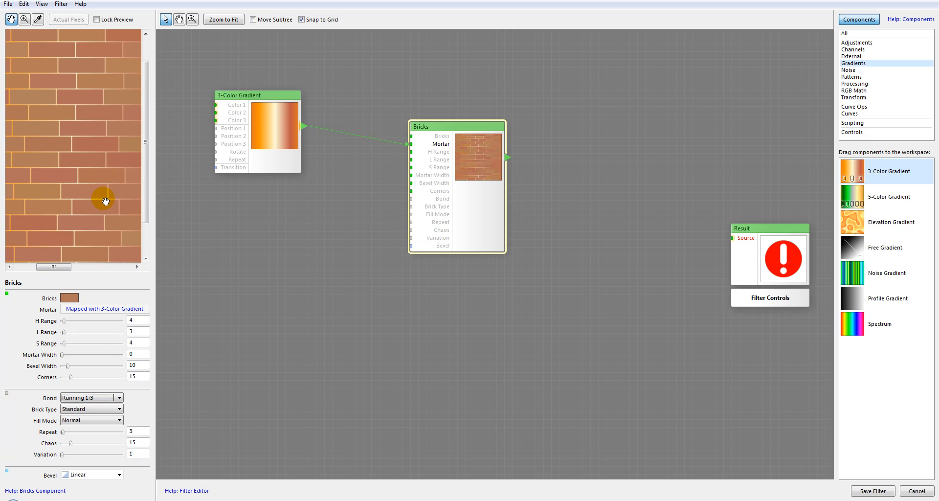
click(100, 397)
click(88, 420)
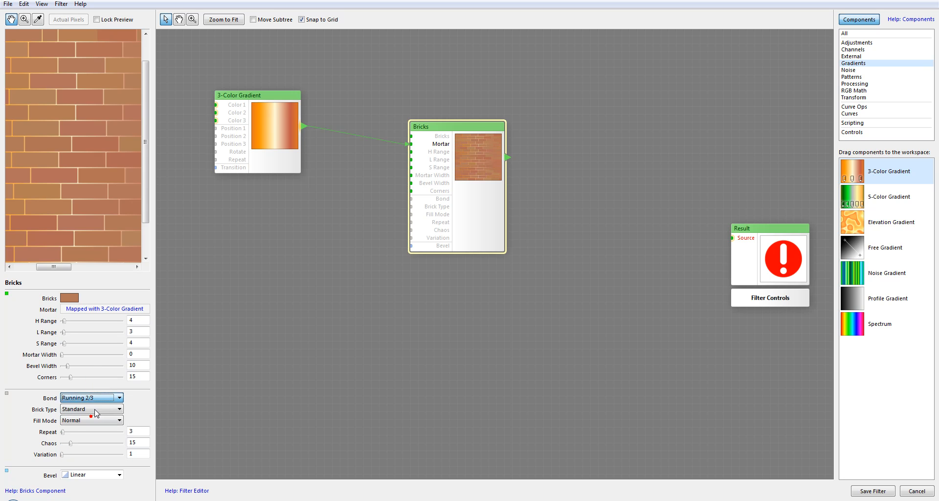
click(99, 398)
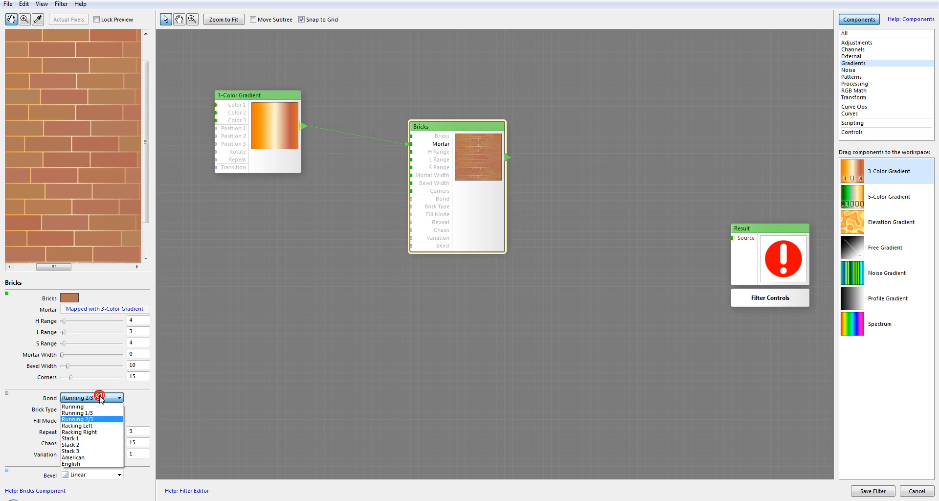
click(94, 424)
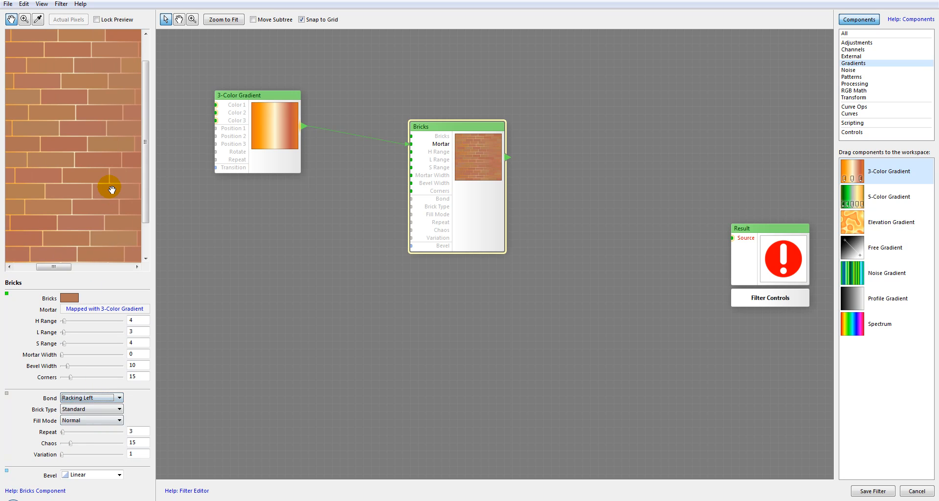
Step: Try the Stack 1, American and English bonds on the Bricks, then return to Running
click(92, 397)
click(84, 438)
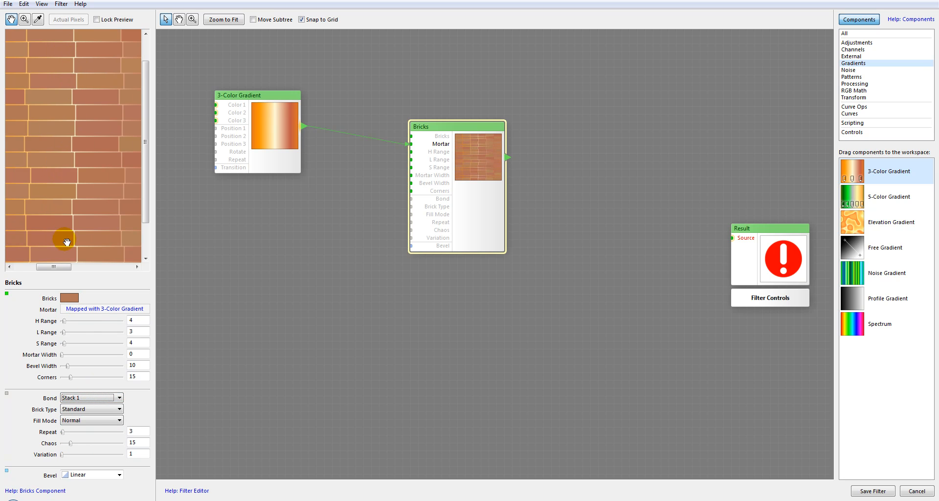
click(93, 398)
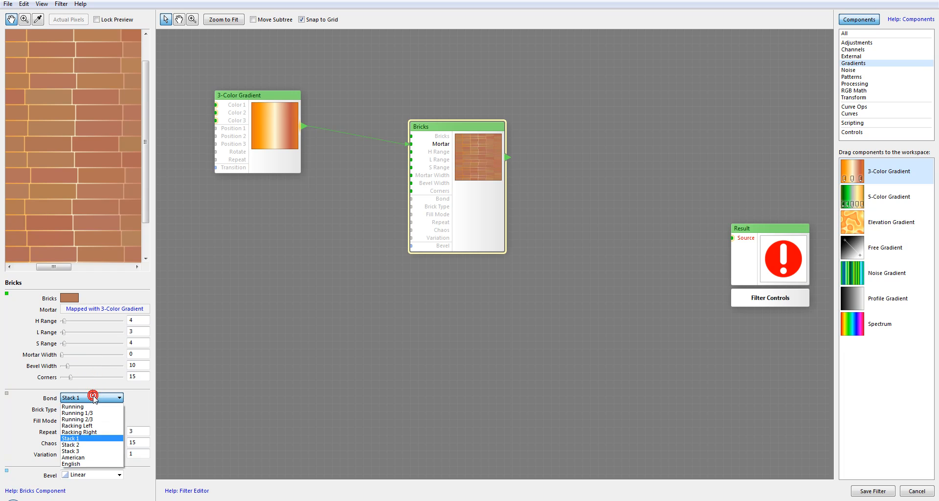
click(103, 455)
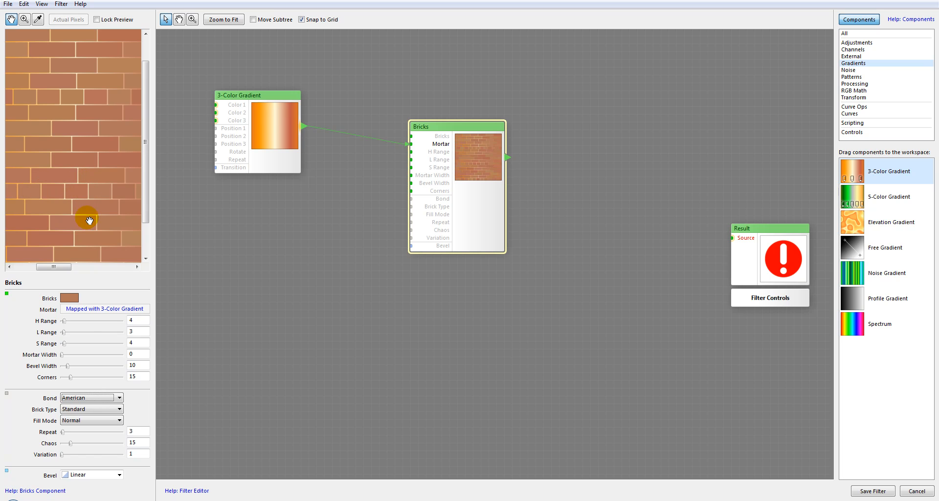
click(95, 400)
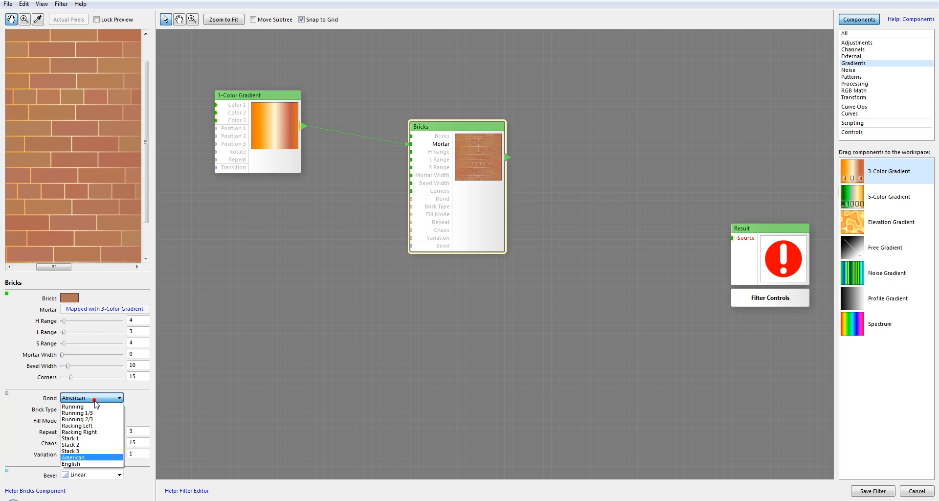
click(88, 461)
click(102, 397)
click(90, 407)
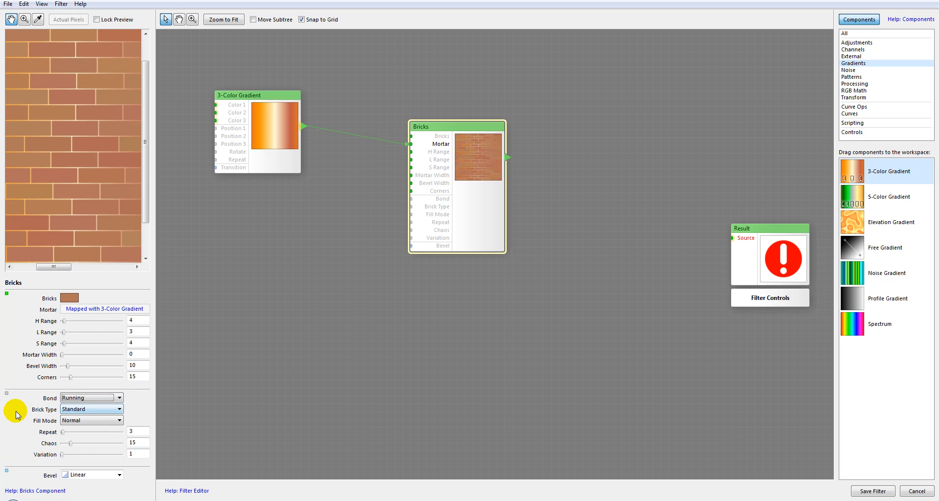
Step: Try the other two brick types, including Roman, then return the Brick Type to Standard
click(86, 411)
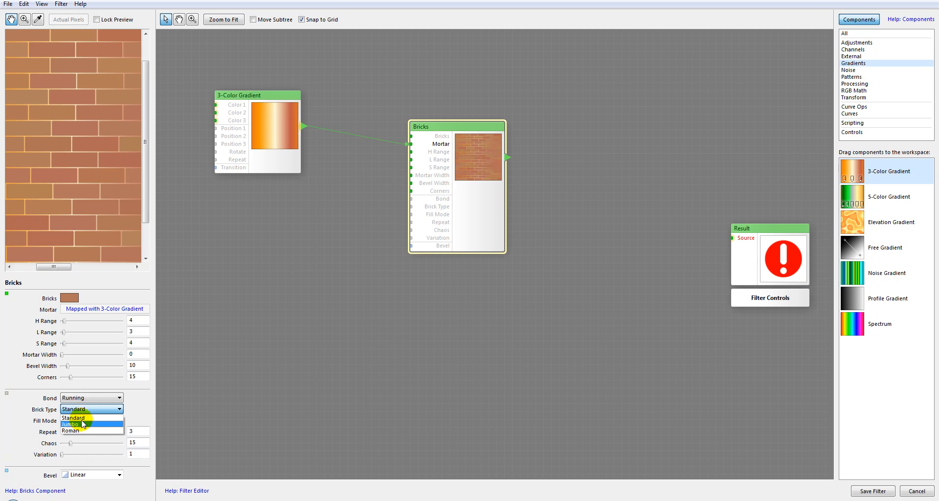
click(82, 424)
click(104, 408)
click(94, 430)
click(100, 408)
click(120, 417)
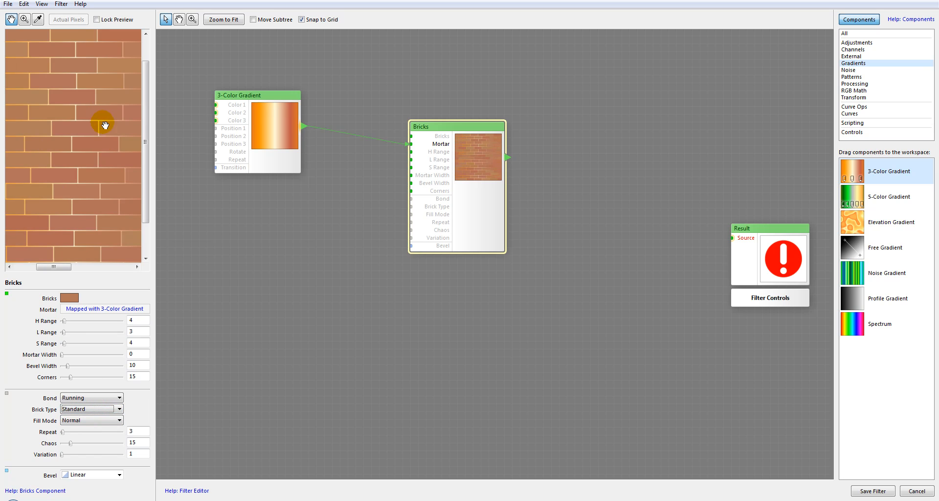
Step: Try the Jumble fill mode on the Bricks, then set Fill Mode to Solid Fill
click(83, 420)
click(90, 434)
click(93, 419)
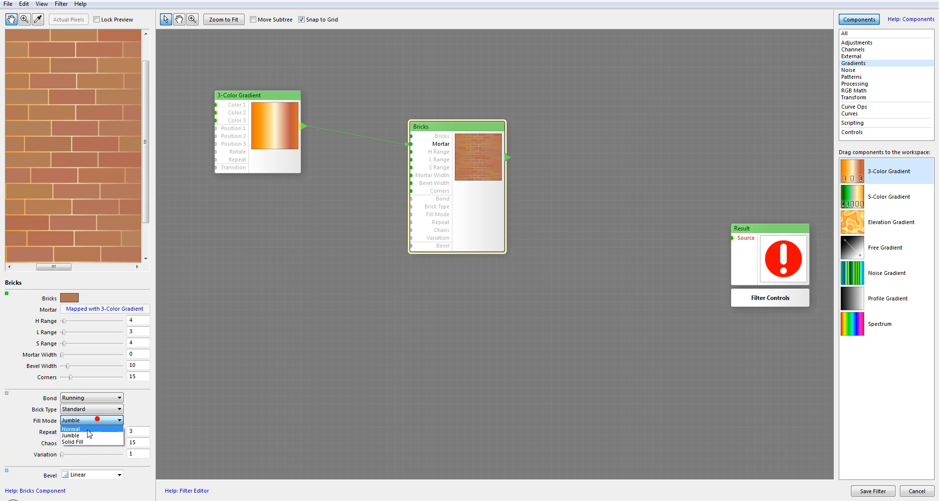
click(87, 441)
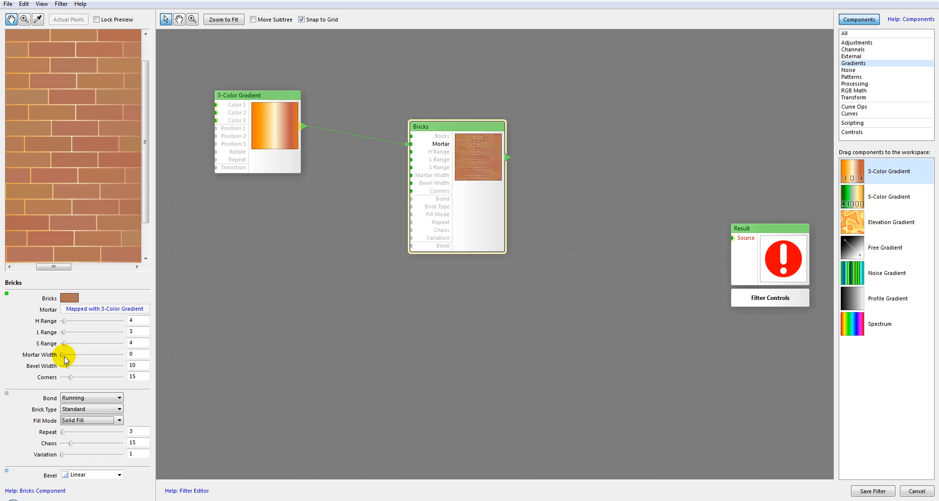
Step: Set the Bricks' Mortar Width to 13, Bevel Width to 13 and Corners to 24, and switch Fill Mode to Normal
drag(65, 357, 74, 381)
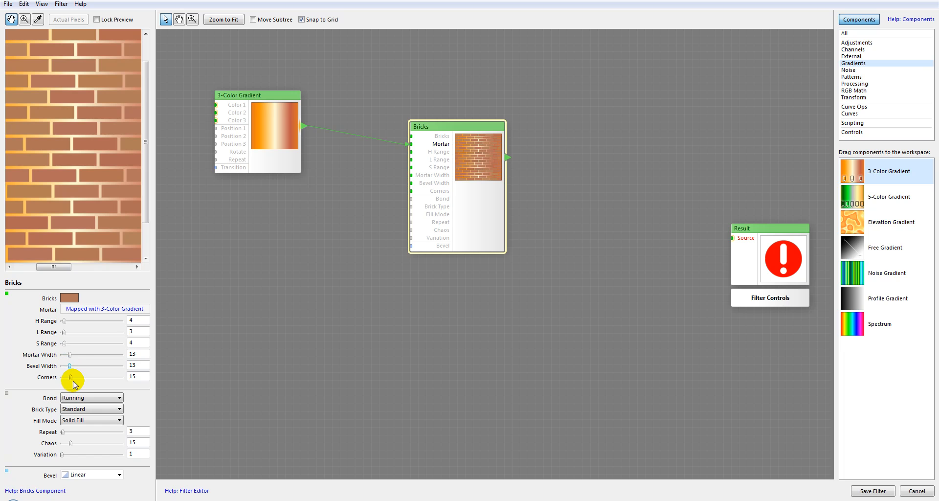
click(81, 420)
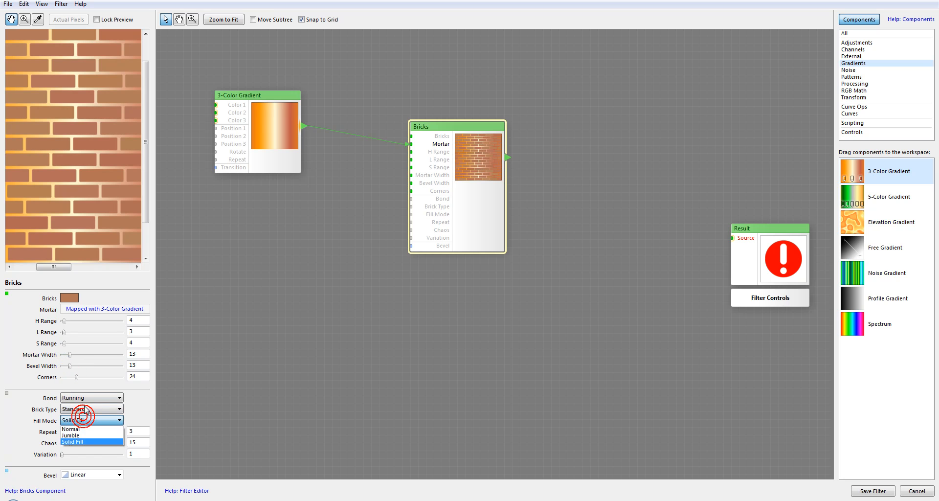
click(82, 437)
click(90, 419)
click(85, 428)
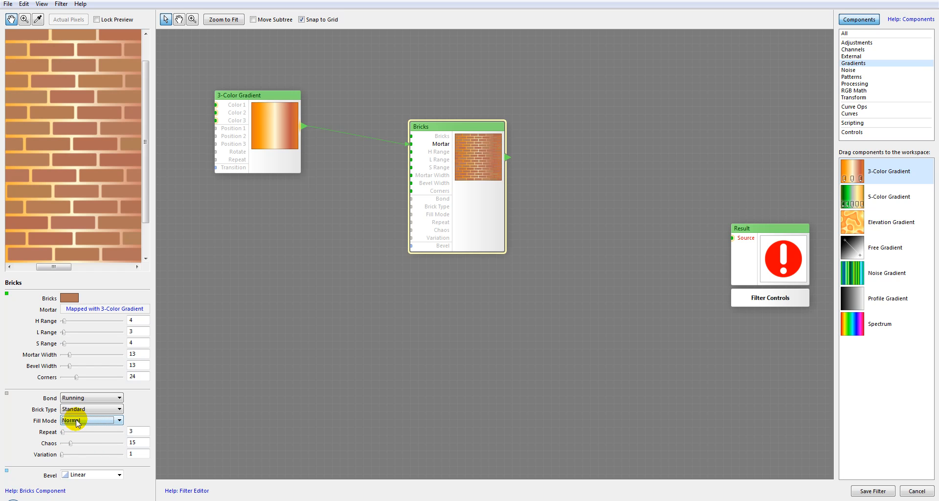
Step: Try Repeat values of 13 and 7 on the Bricks before settling on 6, and test Chaos at 100 before setting it to 0
drag(63, 433, 69, 435)
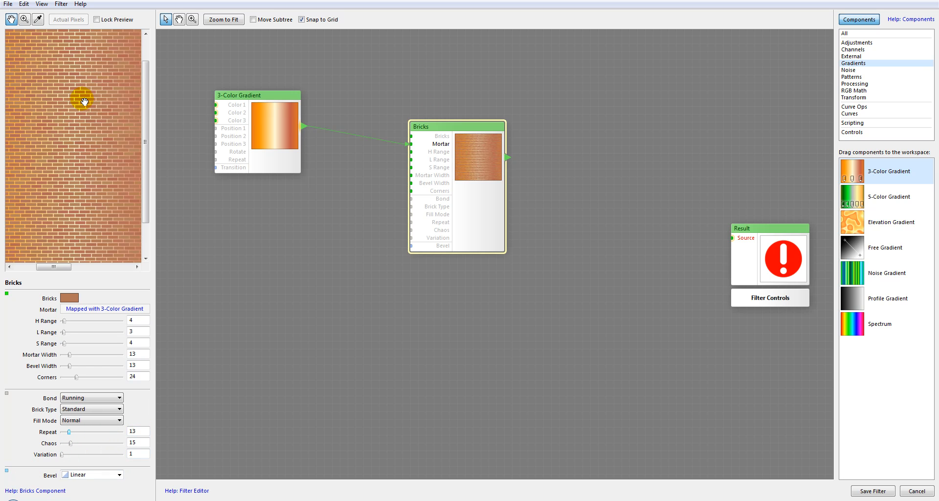
drag(97, 434, 74, 429)
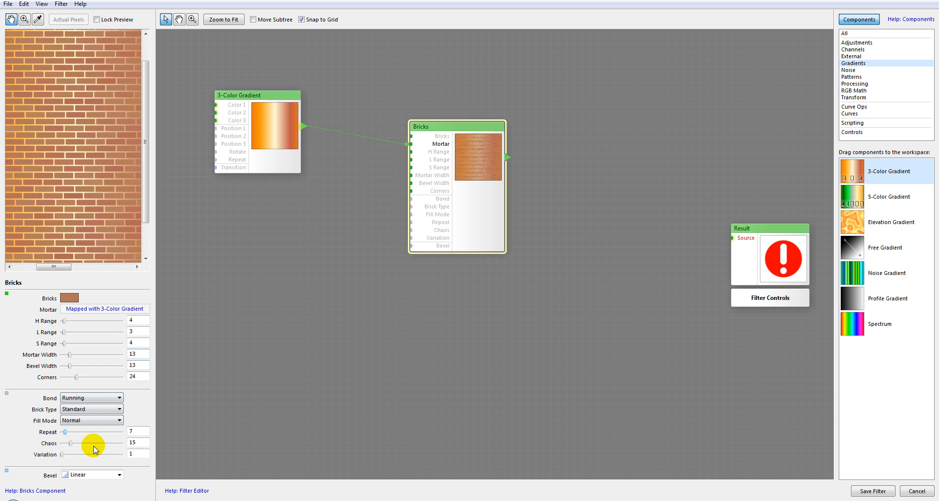
drag(66, 432, 130, 442)
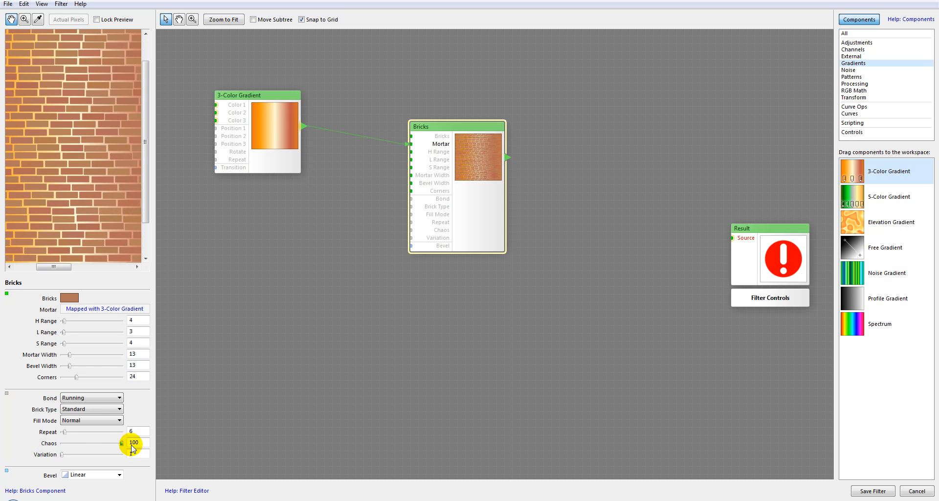
scroll(73, 132, up, 2)
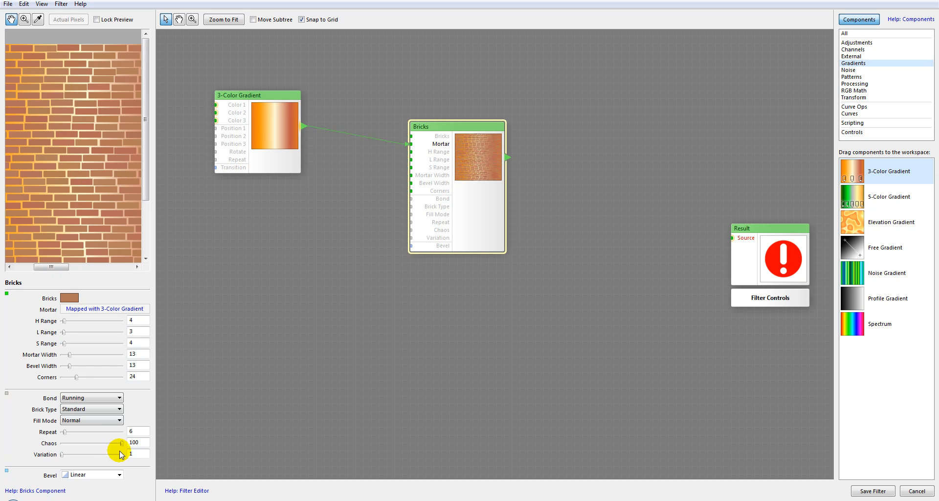
drag(123, 445, 62, 455)
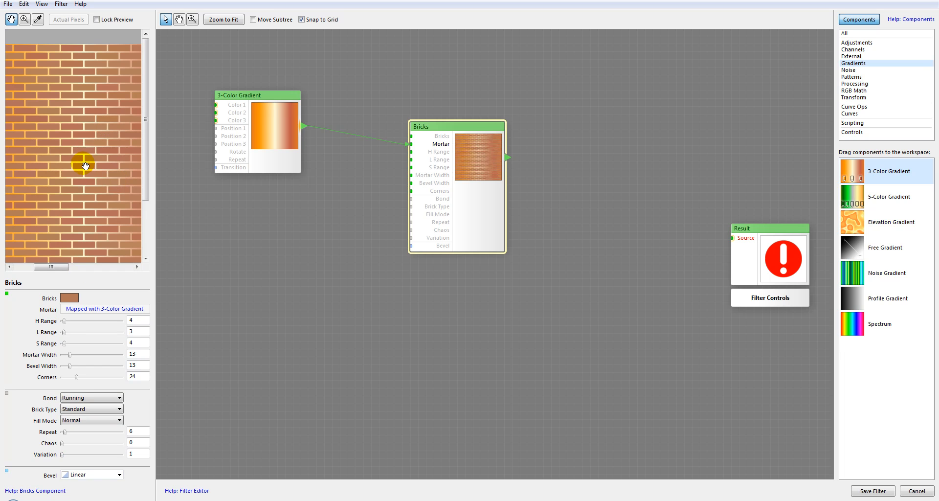
Step: Set the Bricks' Bevel Width to 26 and try the Smooth bevel profile before returning it to Linear
scroll(82, 208, up, 2)
scroll(82, 208, down, 1)
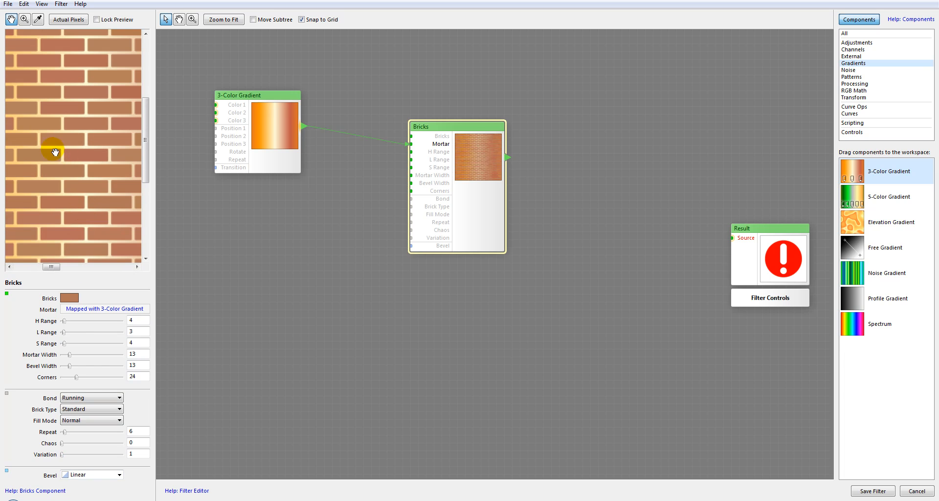
drag(70, 367, 76, 366)
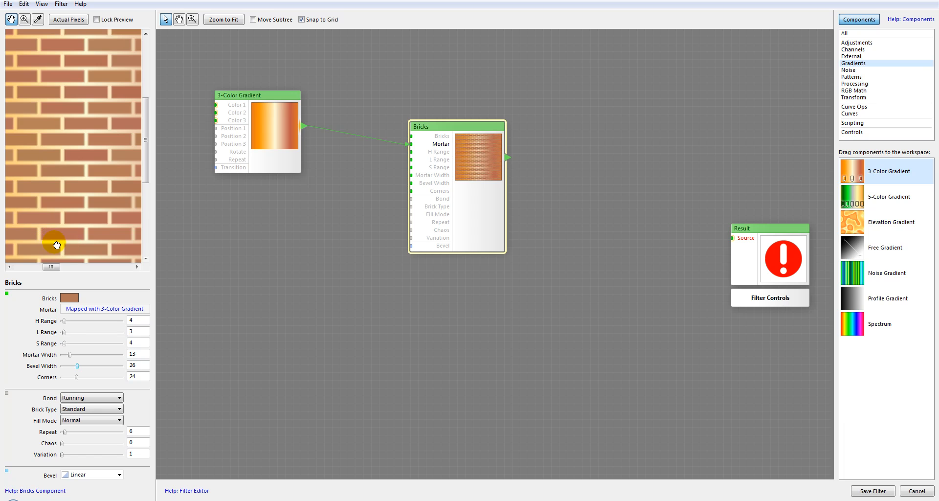
click(96, 474)
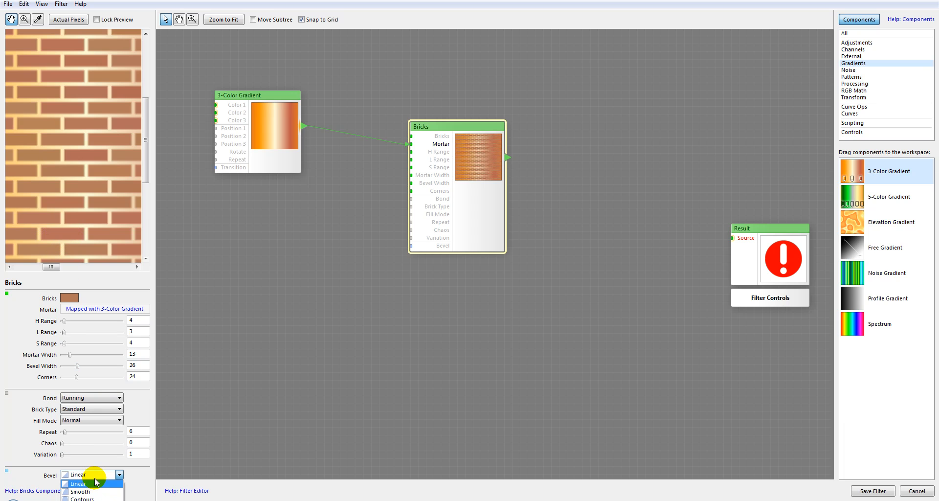
click(91, 491)
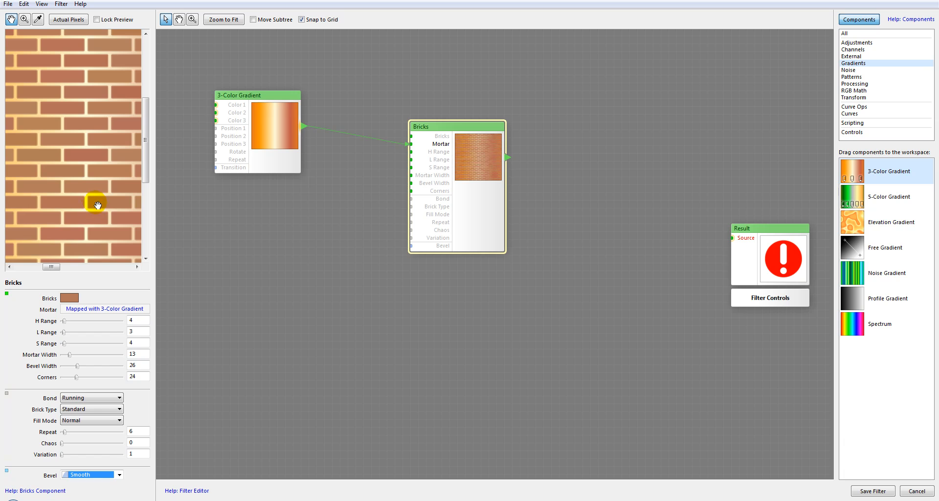
click(93, 474)
click(93, 484)
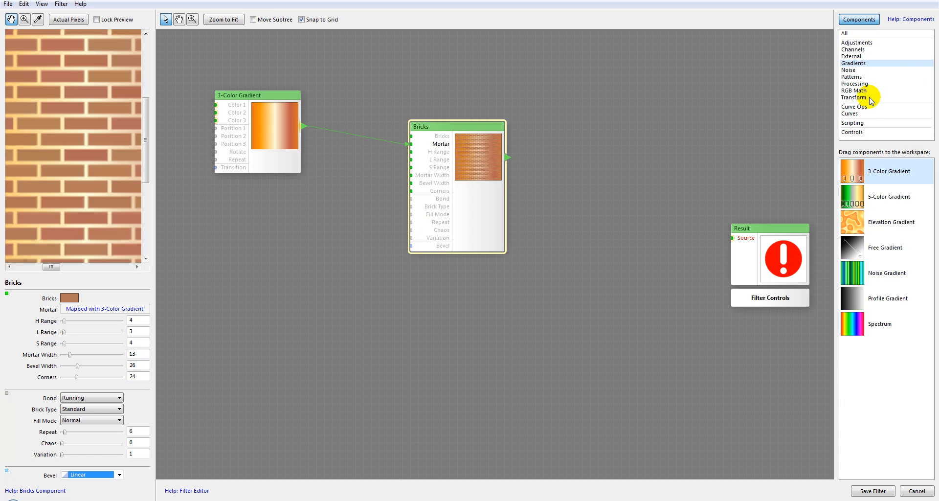
Step: Add a Stairs curve feeding the Bricks' Bevel input, and set Mortar Width to 4 and Bevel Width to 52
click(856, 113)
drag(855, 373, 309, 330)
click(419, 254)
click(477, 150)
drag(40, 158, 85, 167)
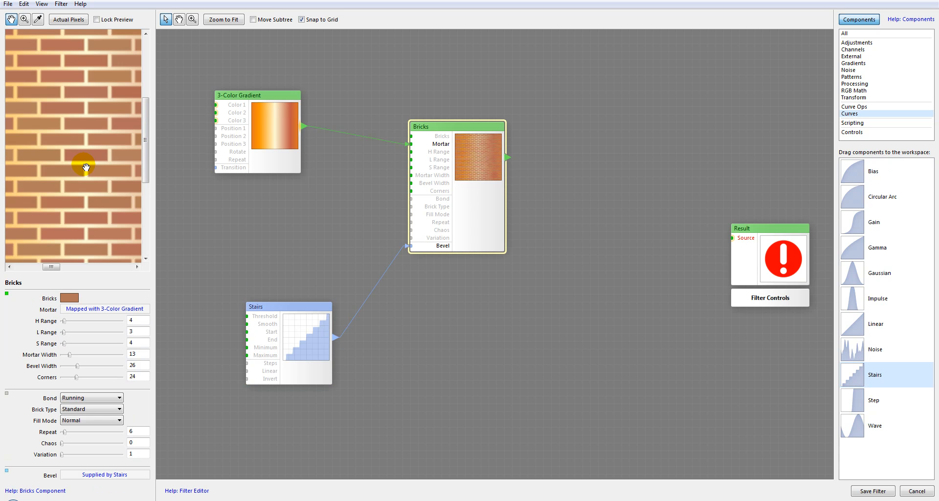
scroll(70, 166, up, 2)
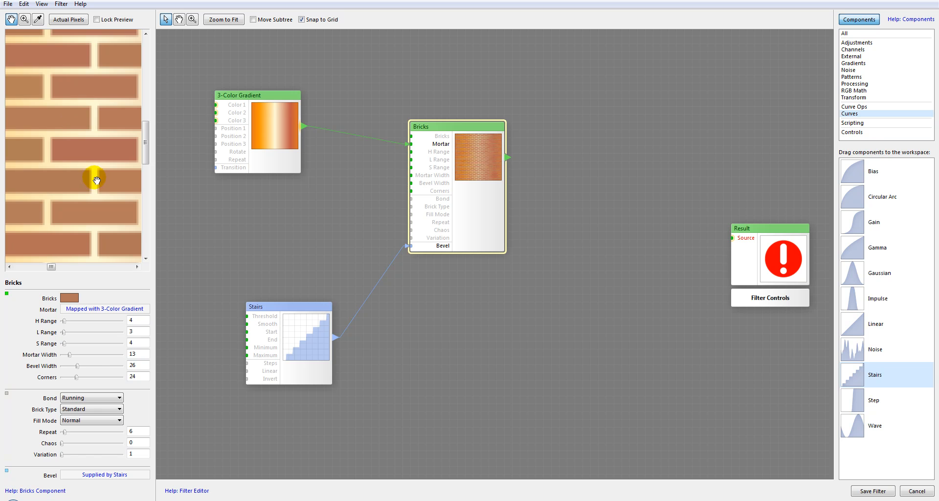
drag(70, 355, 93, 365)
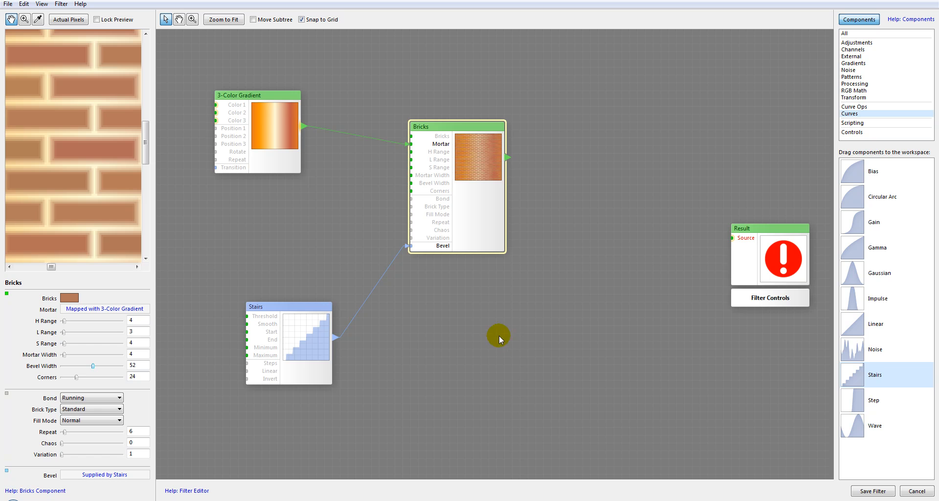
Step: Pick the Checker component from the Patterns category
click(851, 71)
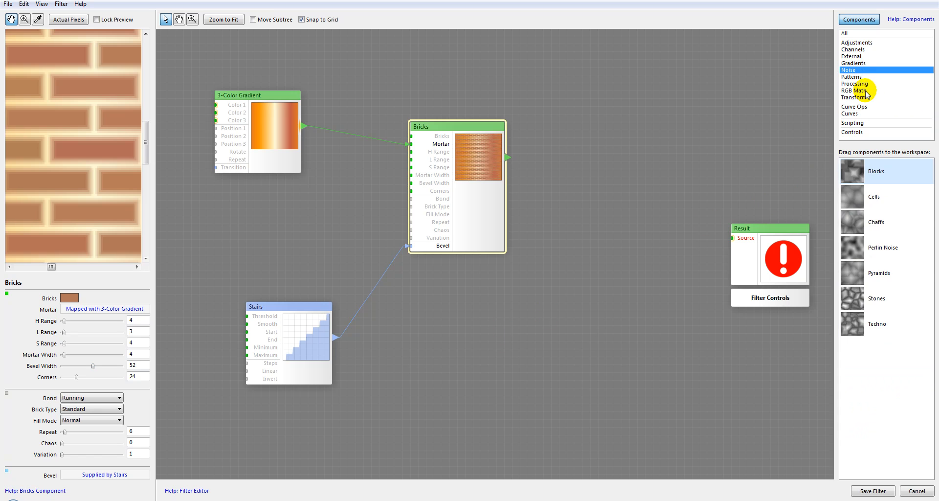
click(856, 77)
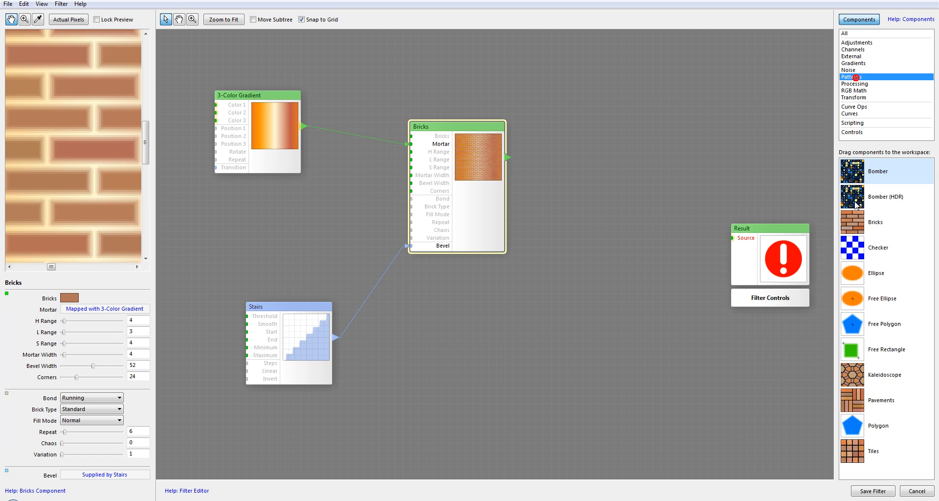
click(858, 242)
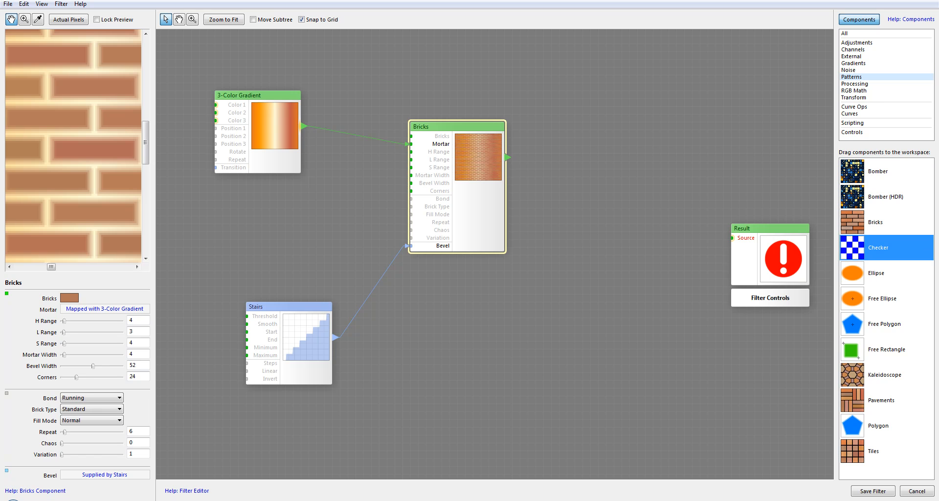